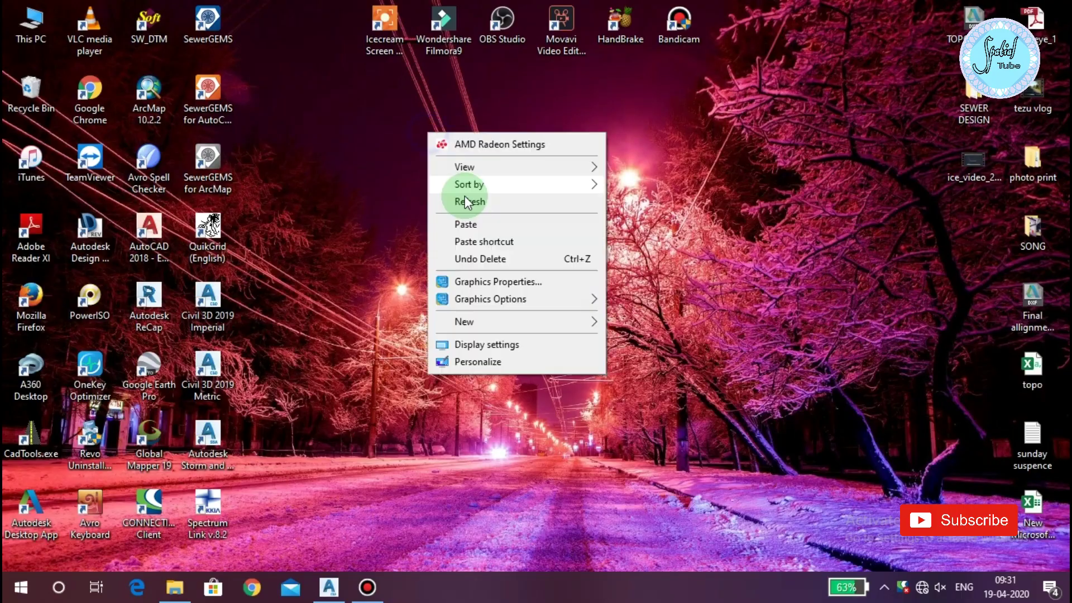
# Refresh the Windows desktop so the new JOB6.SDR file appears
pyautogui.click(464, 198)
# Launch Spectrum Link v.8.2, load JOB6.SDR into it, and maximize the window
pyautogui.click(573, 162)
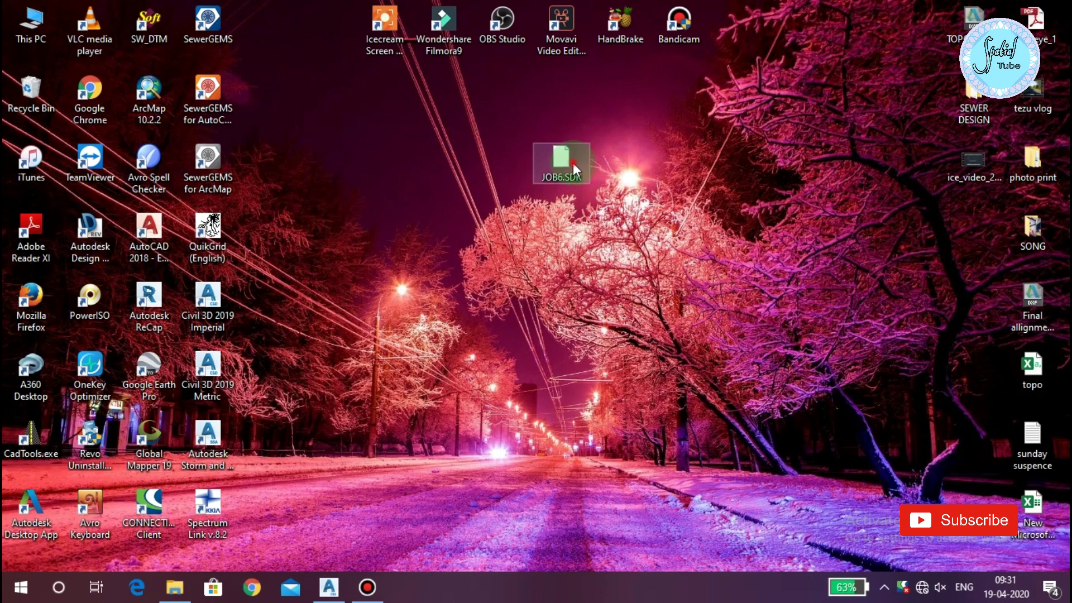
pyautogui.click(226, 524)
pyautogui.doubleClick(211, 518)
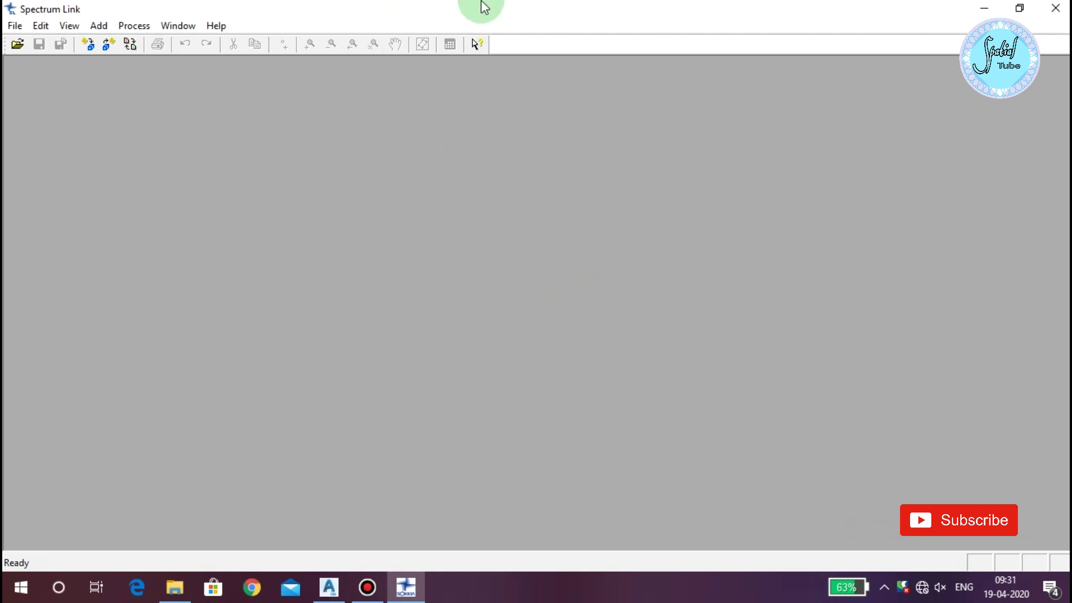
pyautogui.moveTo(483, 7)
pyautogui.mouseDown()
pyautogui.moveTo(411, 75)
pyautogui.moveTo(426, 289)
pyautogui.moveTo(532, 218)
pyautogui.mouseUp()
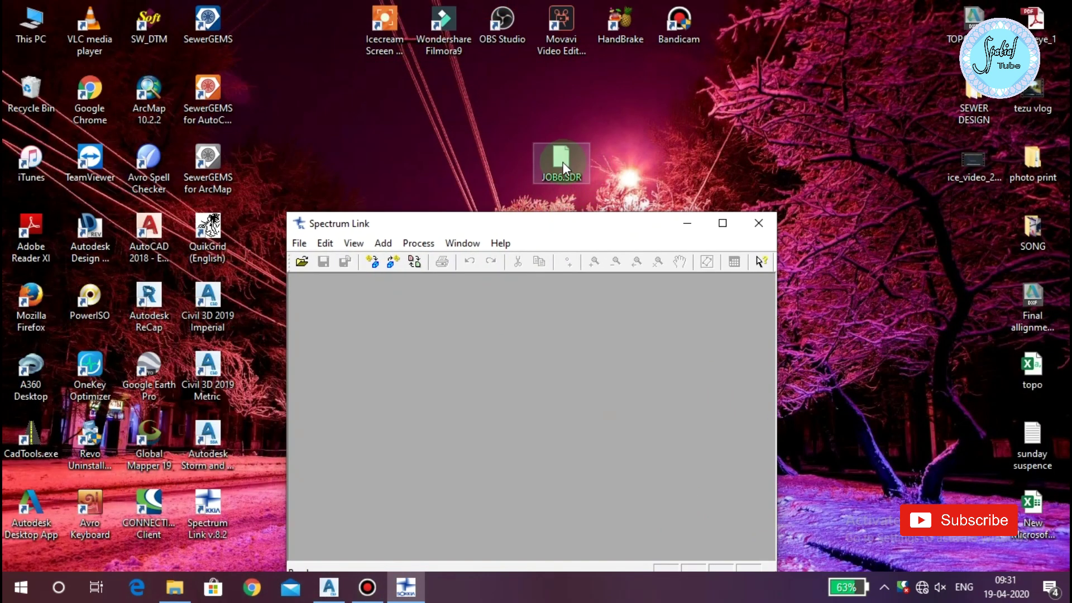
pyautogui.moveTo(563, 162); pyautogui.dragTo(457, 282)
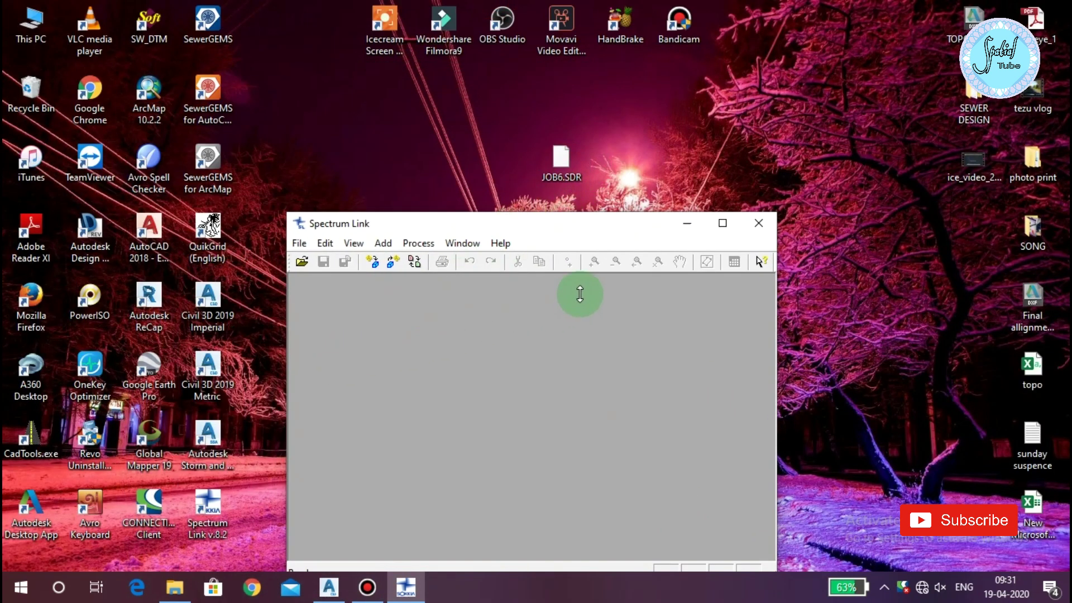
pyautogui.click(722, 223)
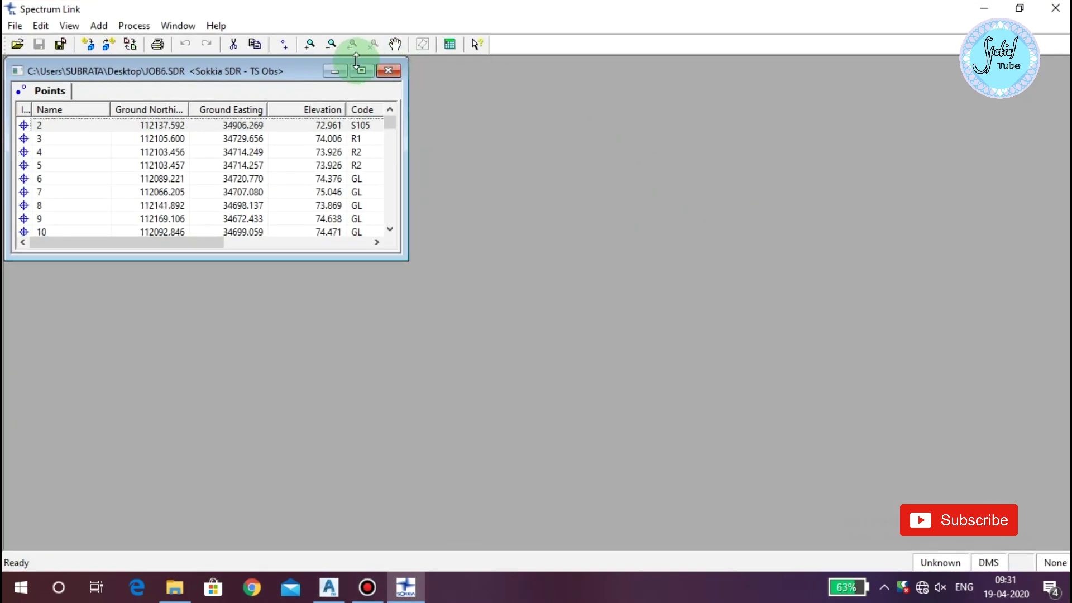
# Maximize and scroll through the JOB6.SDR points table, then start File > Save As
pyautogui.click(361, 71)
pyautogui.scroll(-6, 535, 246)
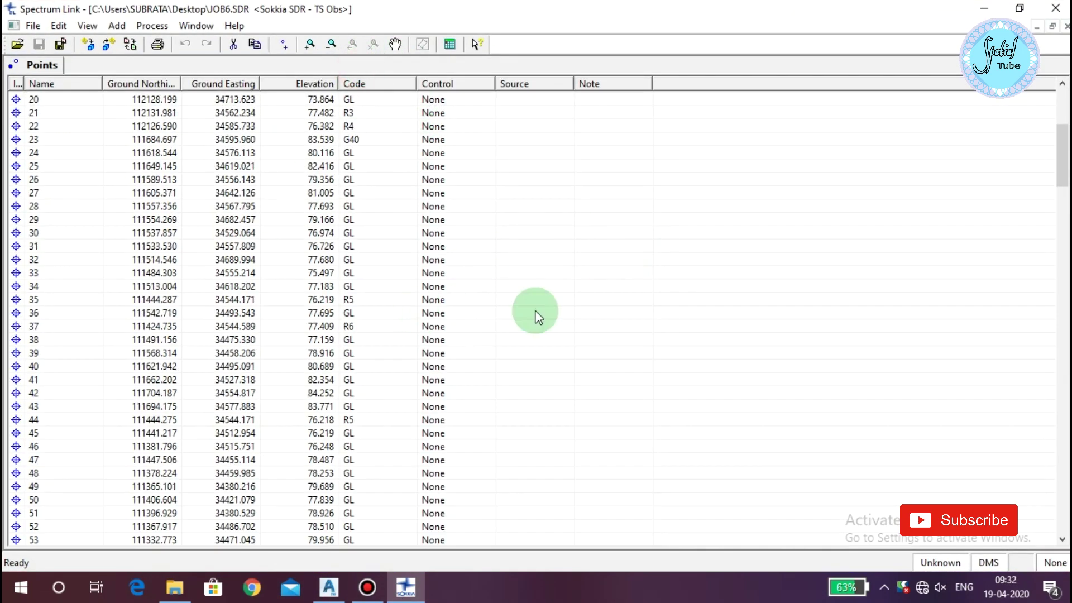
pyautogui.scroll(-5, 533, 314)
pyautogui.scroll(-7, 1005, 240)
pyautogui.moveTo(1068, 259)
pyautogui.mouseDown()
pyautogui.moveTo(1056, 553)
pyautogui.moveTo(1060, 117)
pyautogui.mouseUp()
pyautogui.click(347, 99)
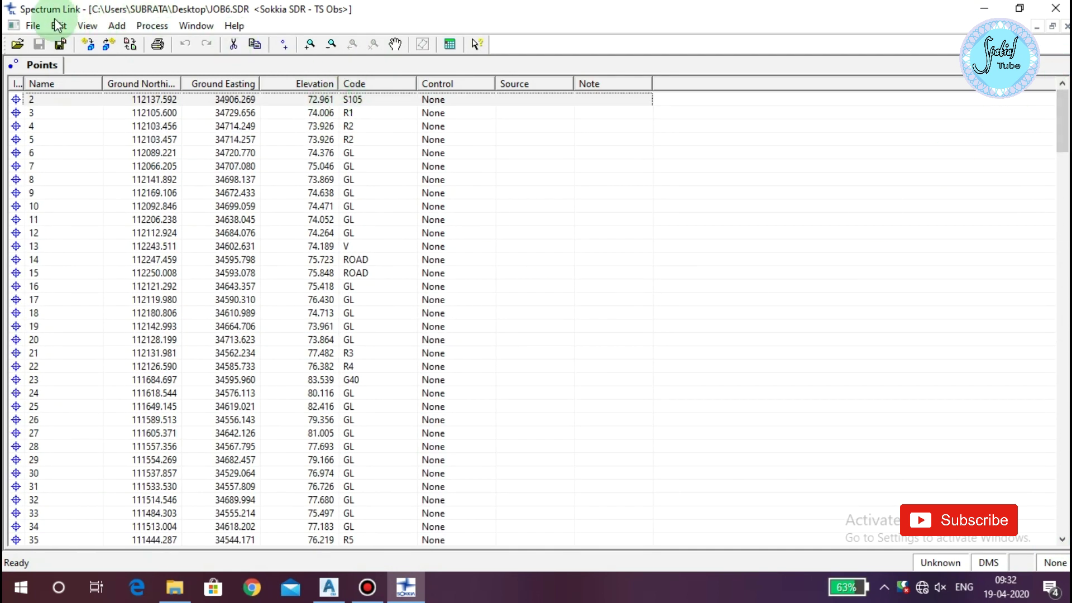
pyautogui.click(33, 25)
pyautogui.click(57, 78)
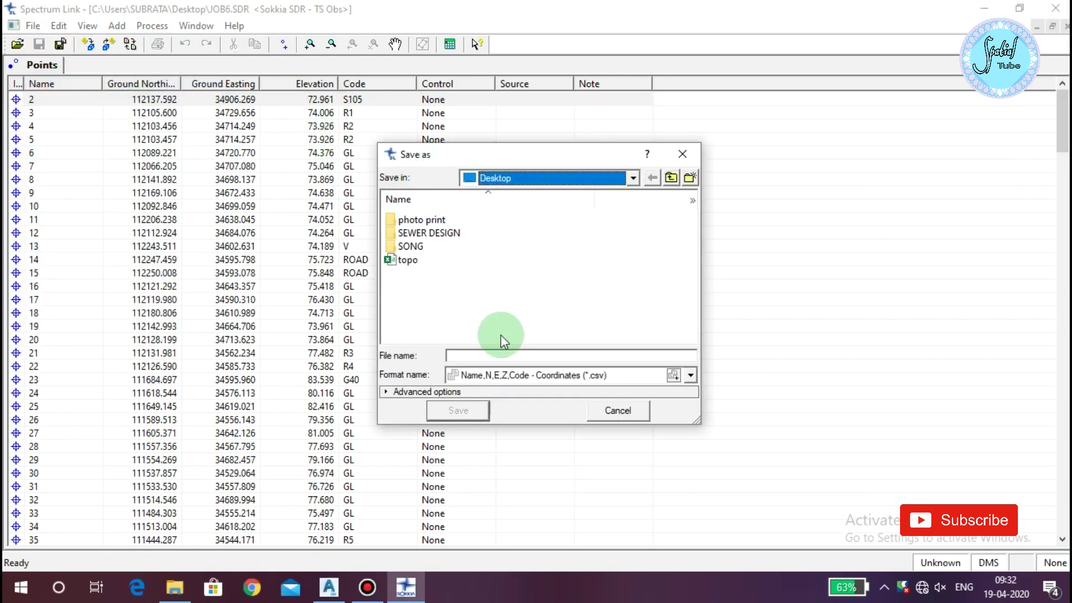
# Save the points to the Desktop as 'JOB 1' in Name,N,E,Z,Code (*.csv) format
pyautogui.click(484, 357)
pyautogui.write('JOB 1')
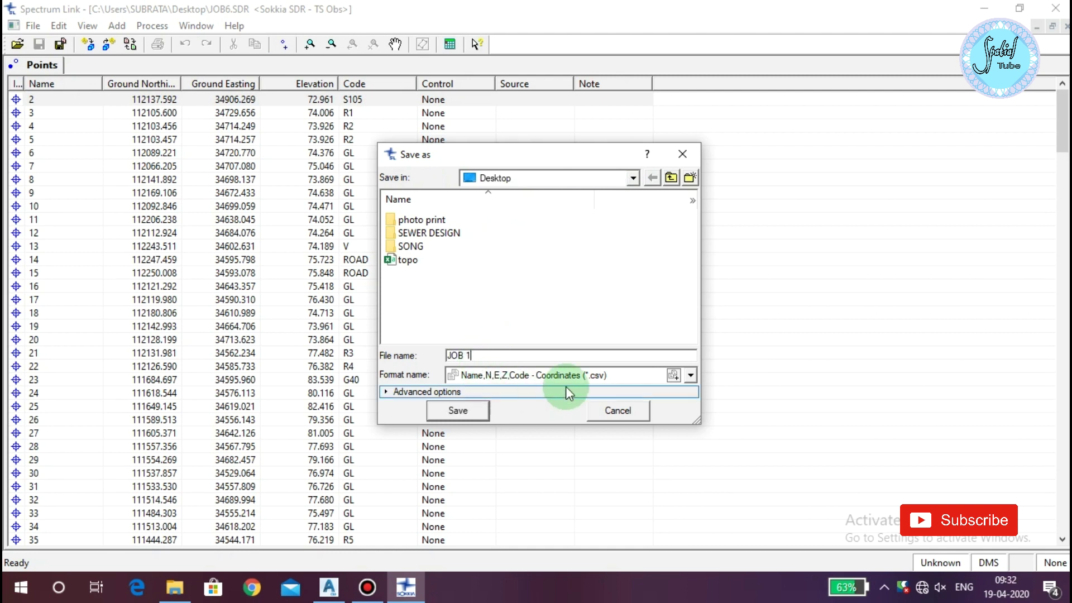
pyautogui.click(691, 375)
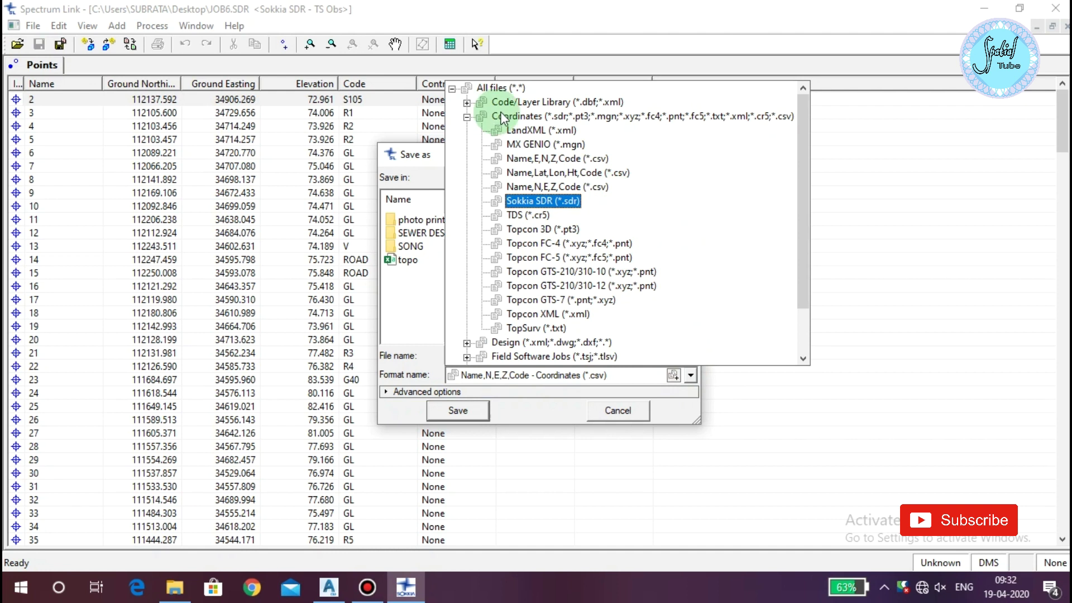
pyautogui.click(467, 116)
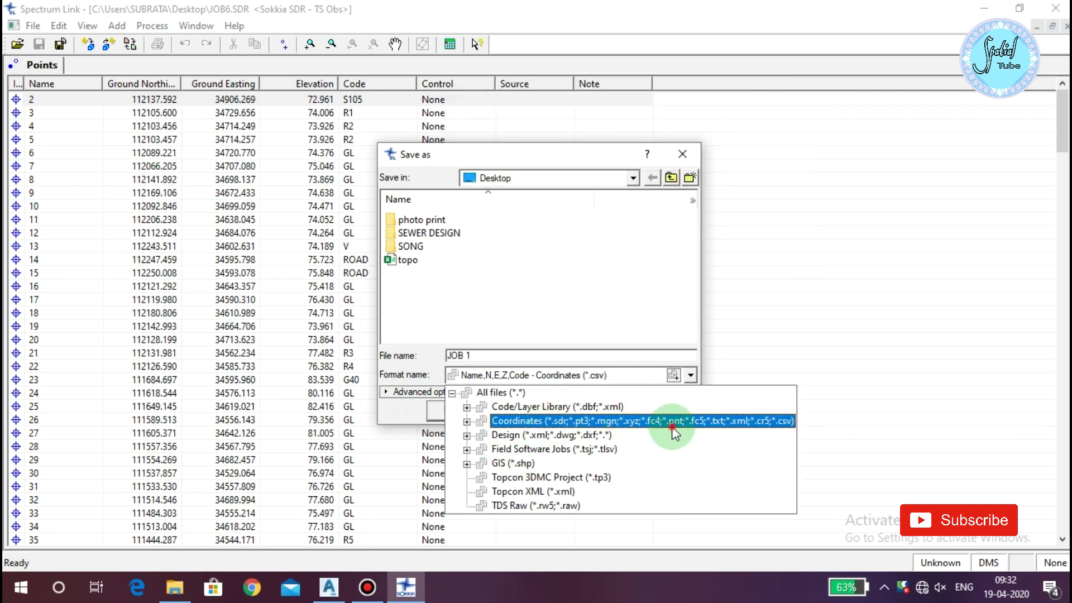
pyautogui.click(467, 421)
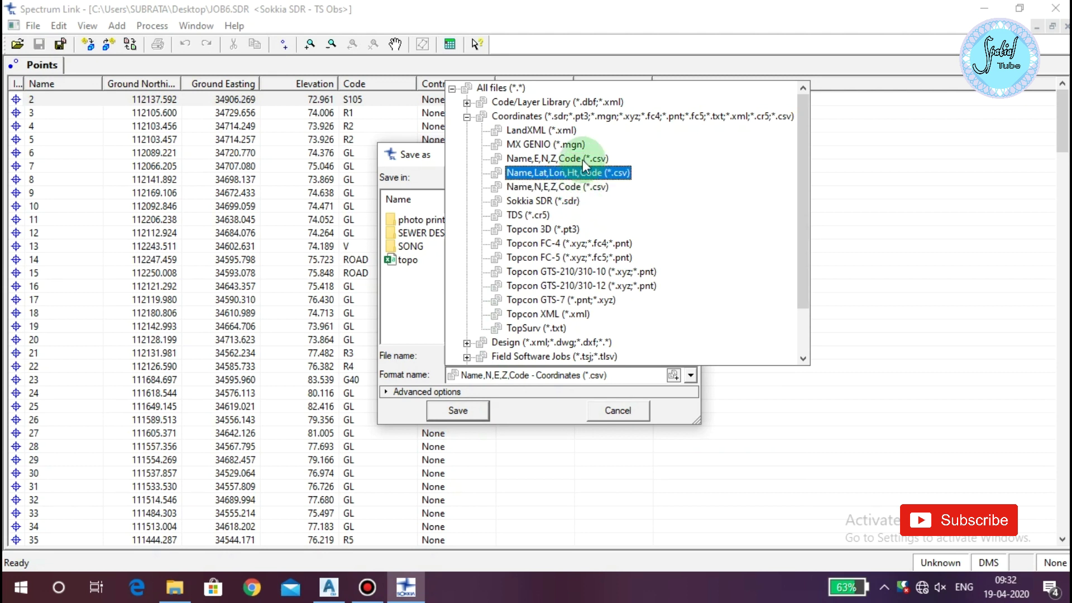
pyautogui.click(578, 194)
pyautogui.click(459, 410)
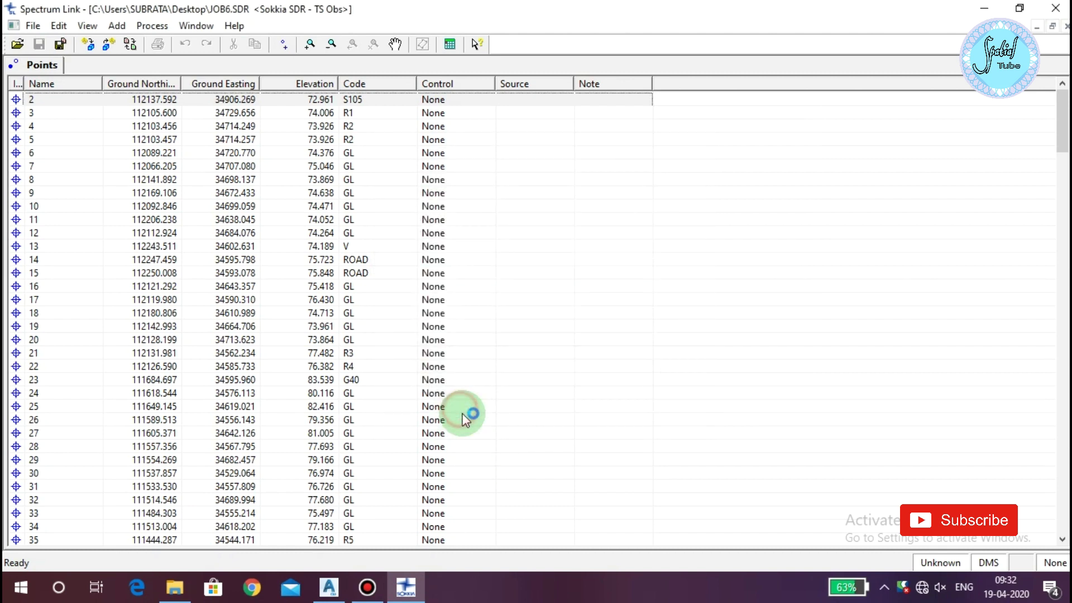
pyautogui.click(985, 8)
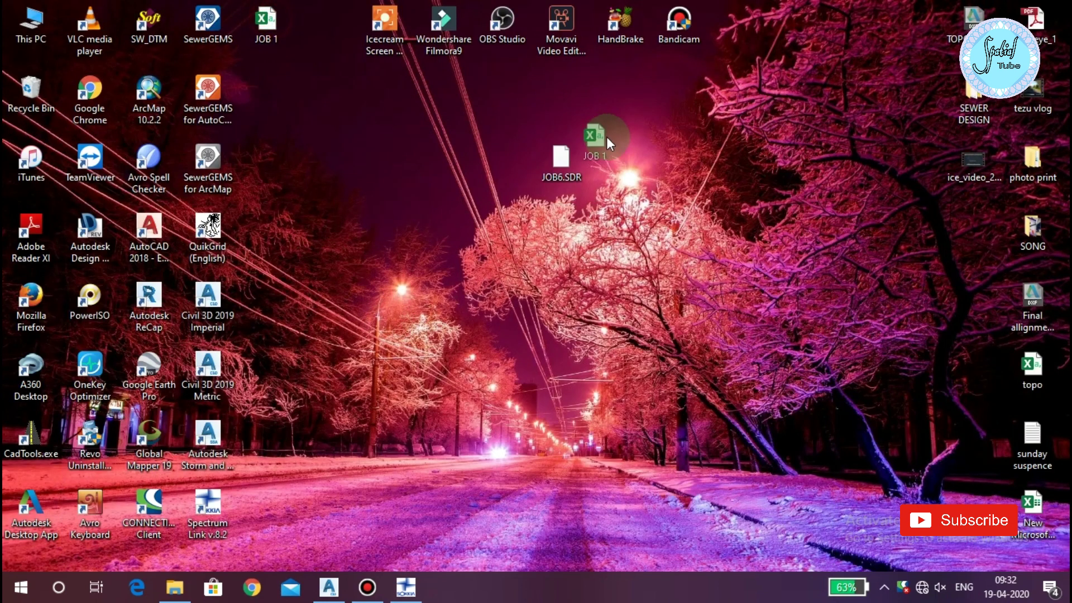
# Move the JOB 1 icon beside JOB6.SDR and return to the Spectrum Link table
pyautogui.moveTo(599, 135); pyautogui.dragTo(624, 163)
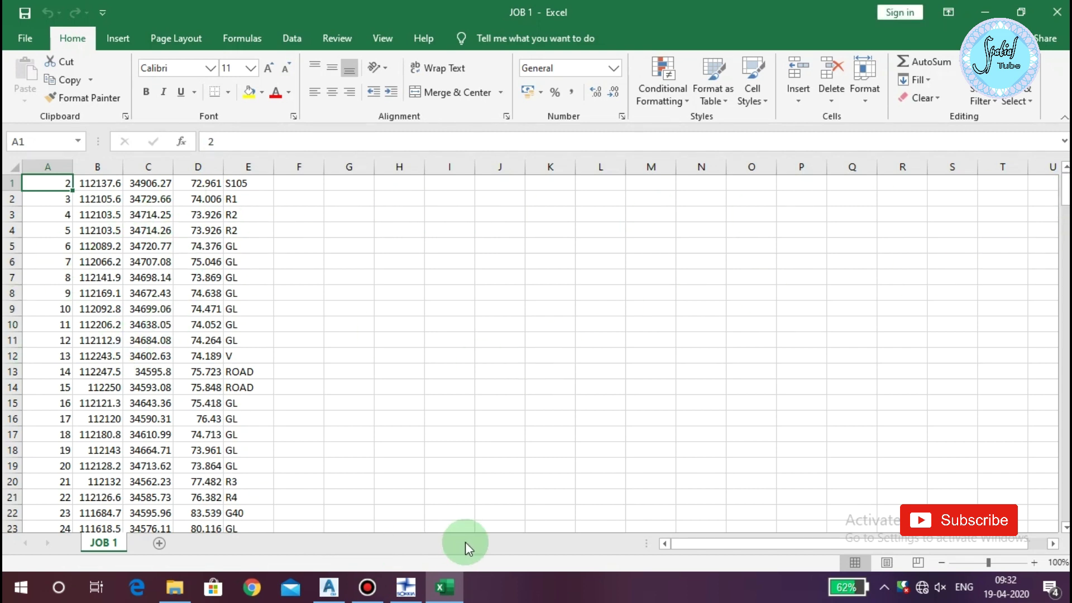
pyautogui.click(406, 586)
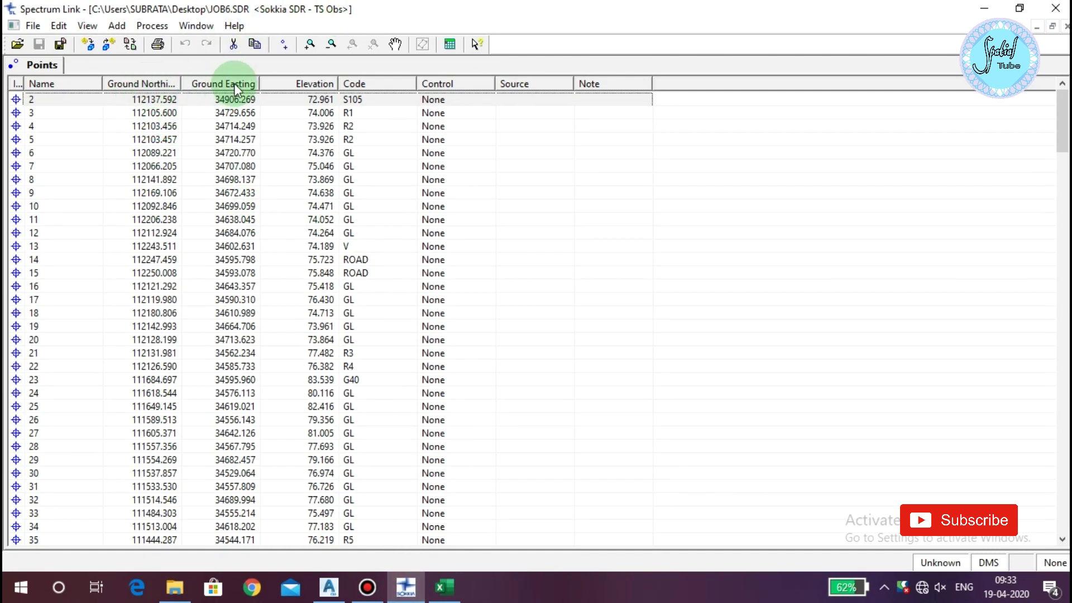
# Sort the points by Ground Northing descending, then bring the JOB 1 workbook forward
pyautogui.click(156, 83)
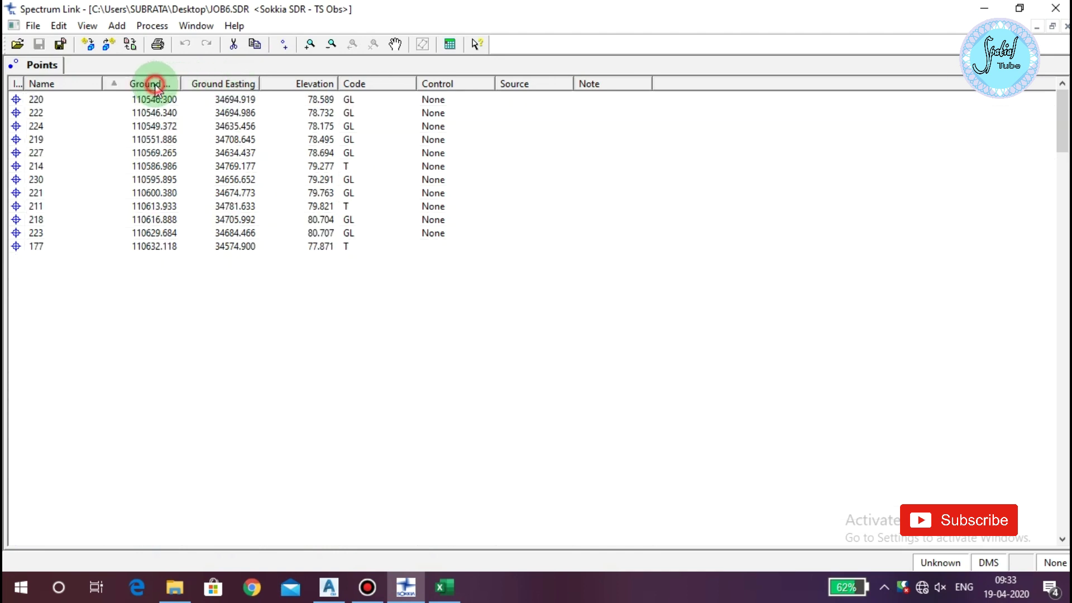
pyautogui.click(155, 85)
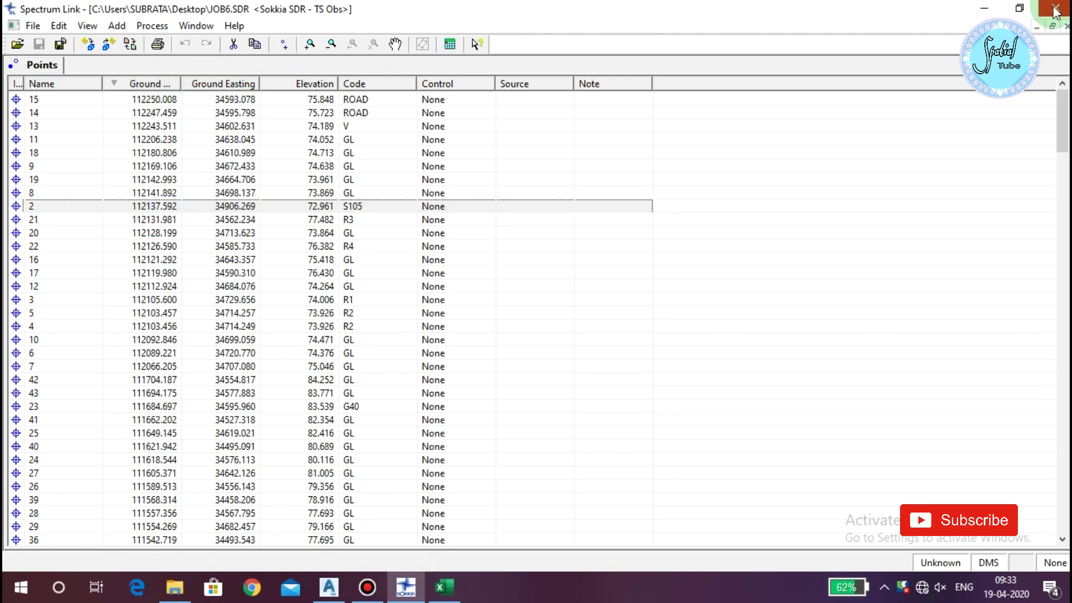
pyautogui.click(444, 587)
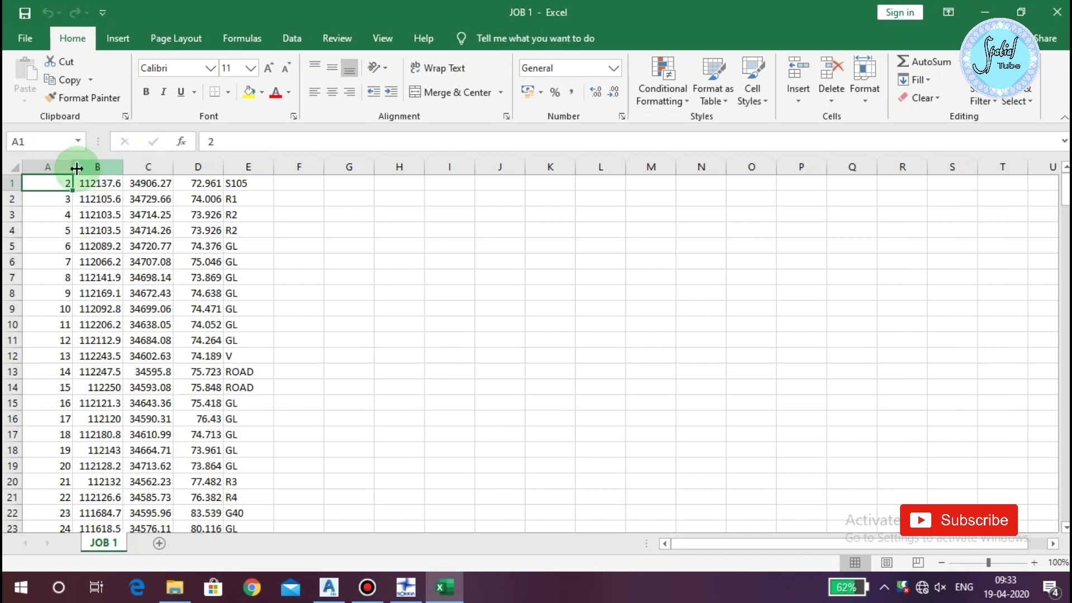
# Insert a blank column B in the JOB 1 sheet
pyautogui.click(51, 167)
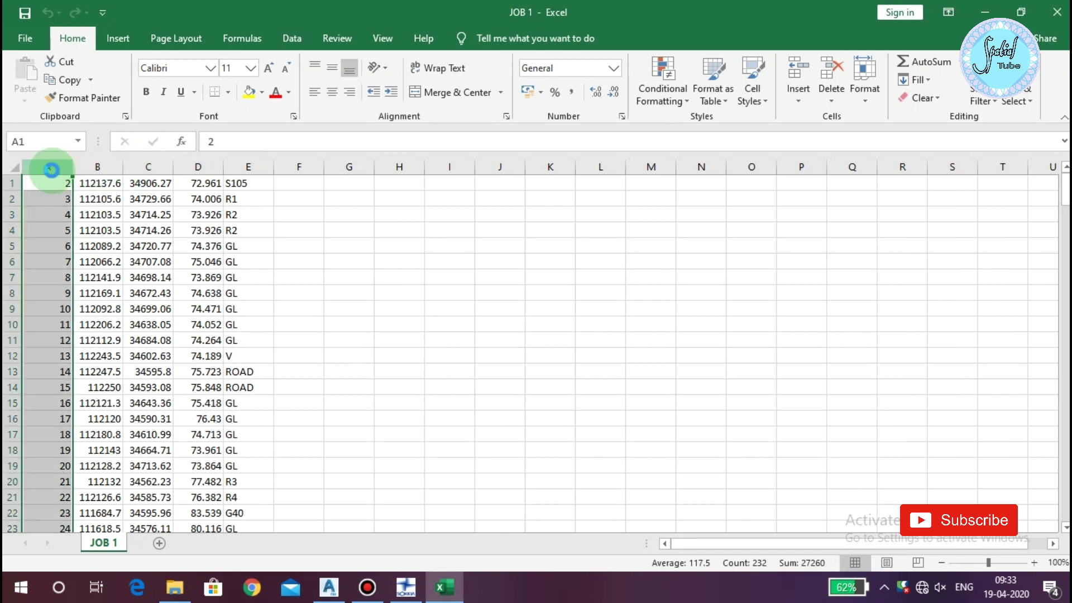
pyautogui.hotkey('ctrl', 'shift', '+')
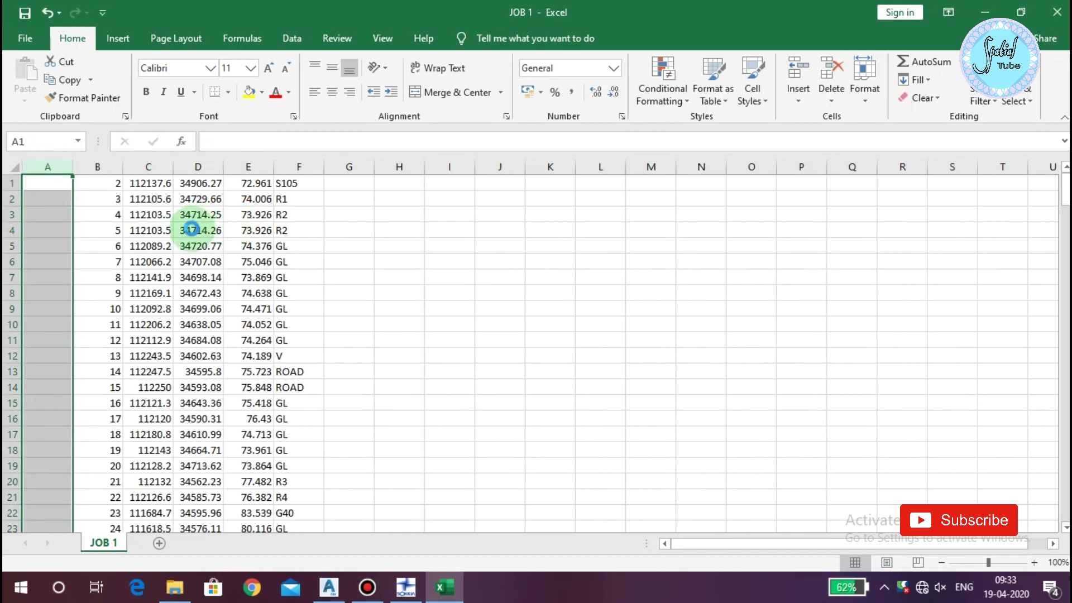
pyautogui.hotkey('ctrl', 'z')
pyautogui.click(98, 166)
pyautogui.hotkey('ctrl', 'shift', '+')
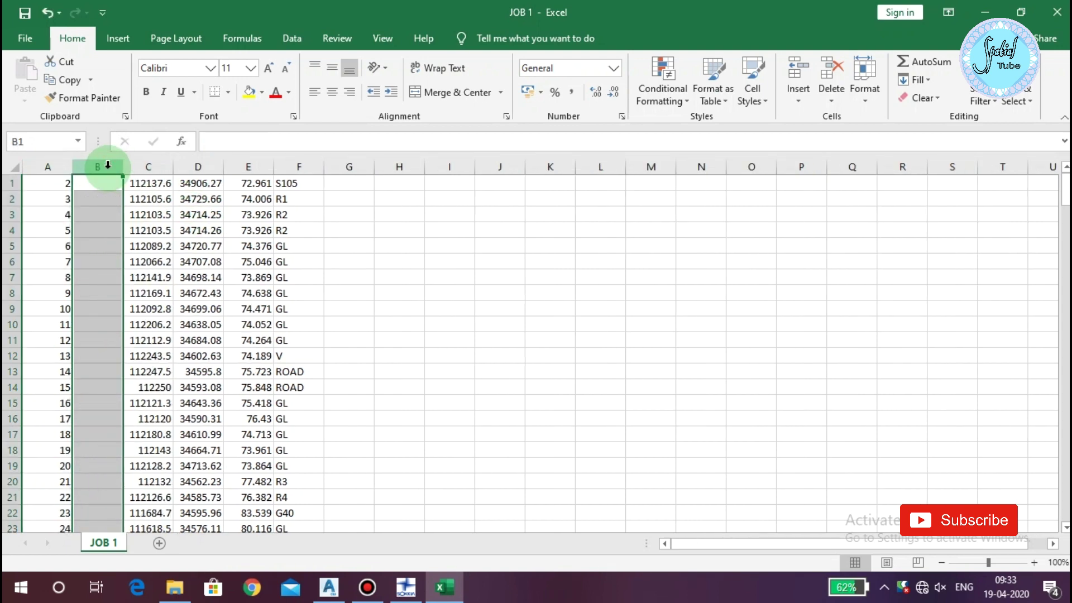
pyautogui.click(641, 256)
# Move the easting column D into column B
pyautogui.click(209, 167)
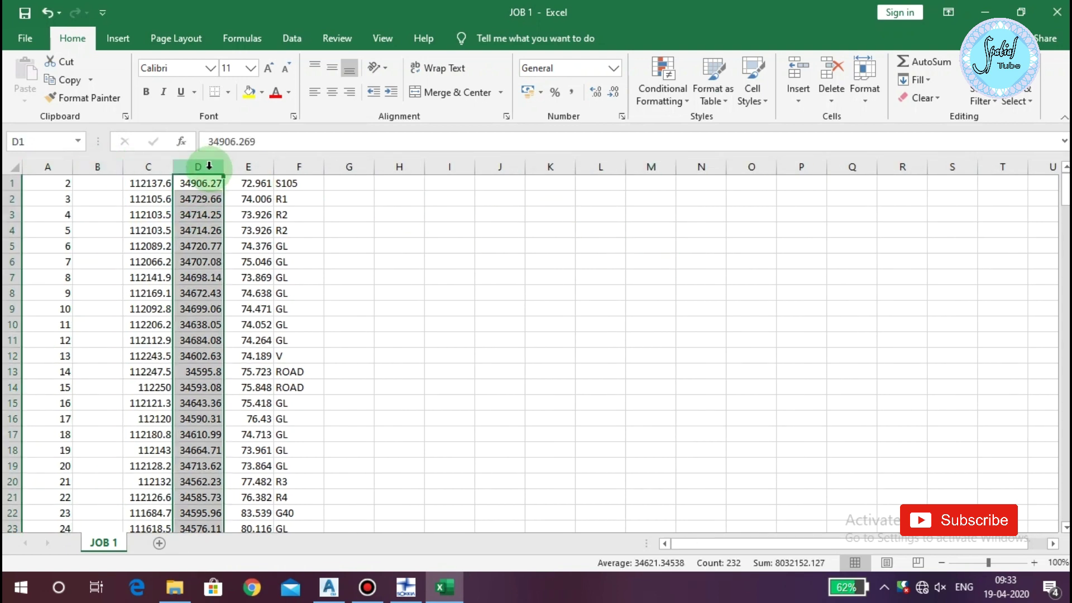
pyautogui.hotkey('ctrl', 'c')
pyautogui.click(90, 184)
pyautogui.press('Return')
pyautogui.click(550, 214)
# Move the elevation and code columns E:F into D and E
pyautogui.moveTo(249, 166); pyautogui.dragTo(313, 172)
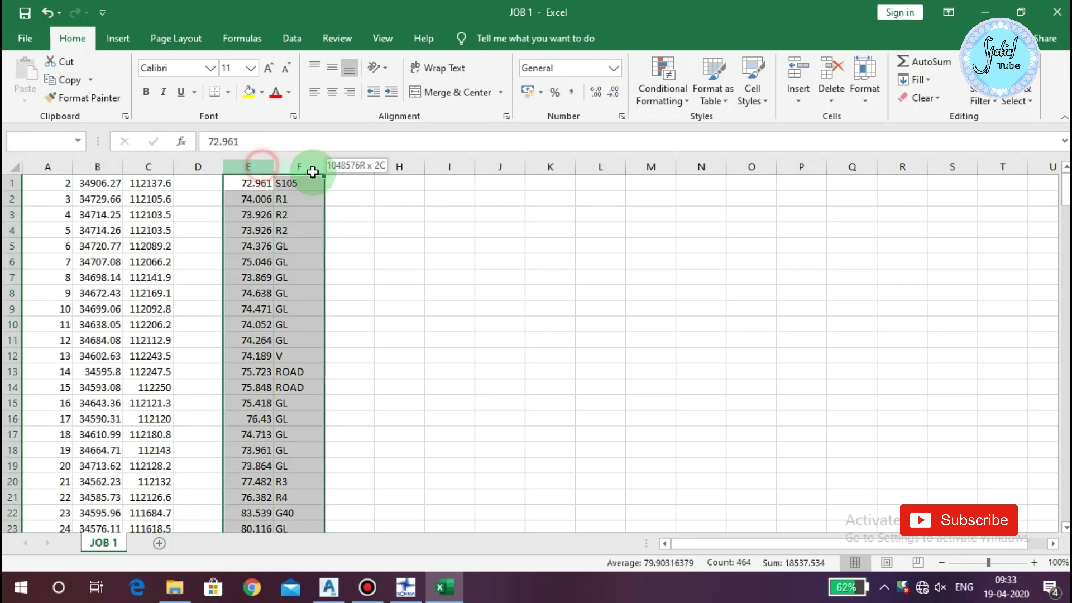
pyautogui.hotkey('ctrl', 'c')
pyautogui.click(193, 179)
pyautogui.press('Return')
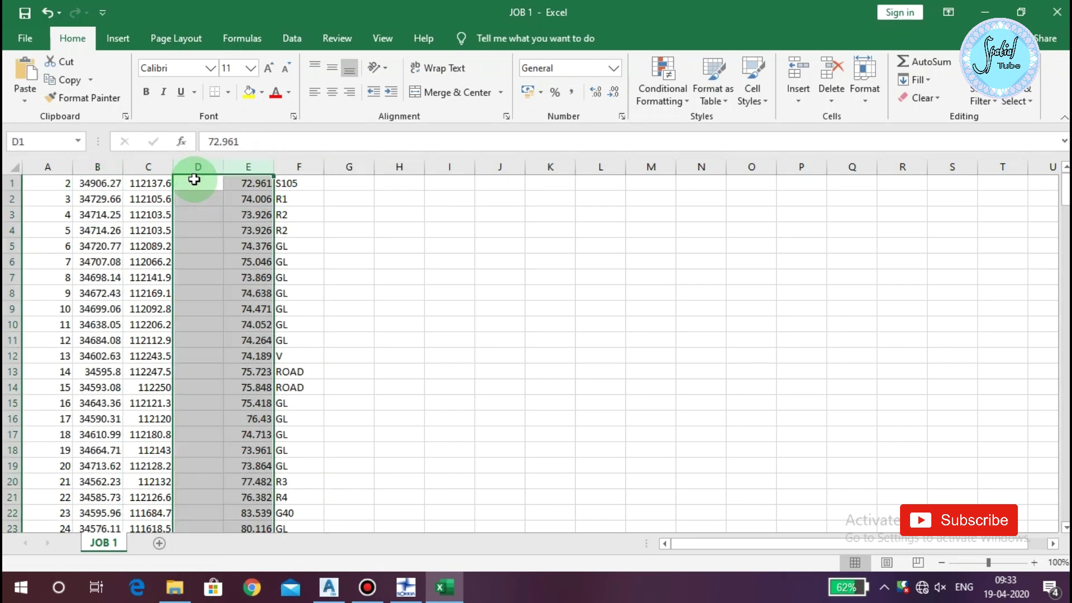
pyautogui.click(510, 276)
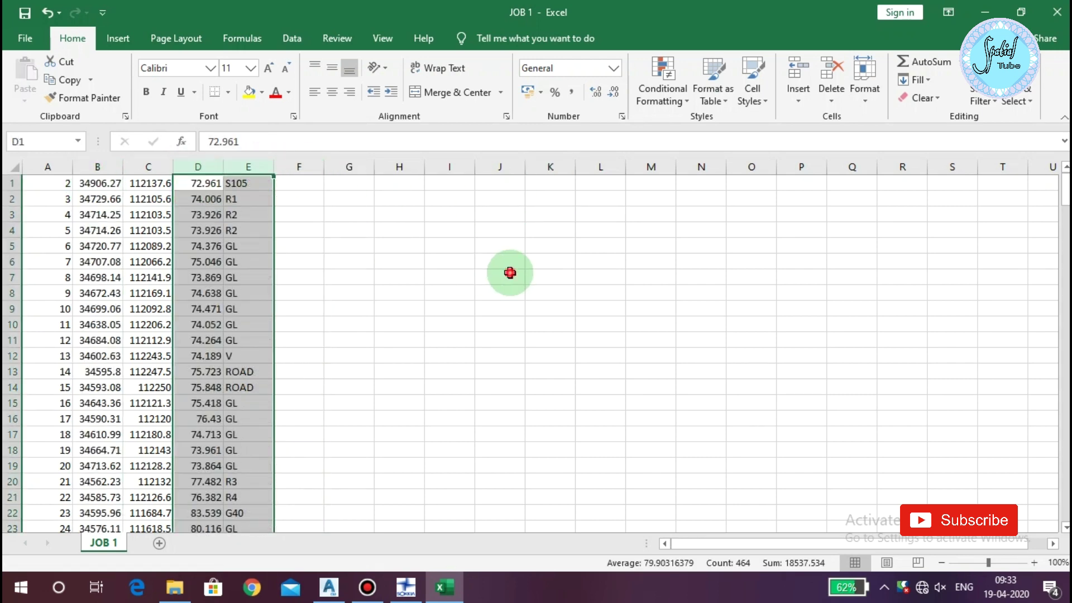
# Save the sheet to the Desktop as 'JOB 1 FINAL' in CSV (Comma delimited), then close Excel
pyautogui.click(27, 39)
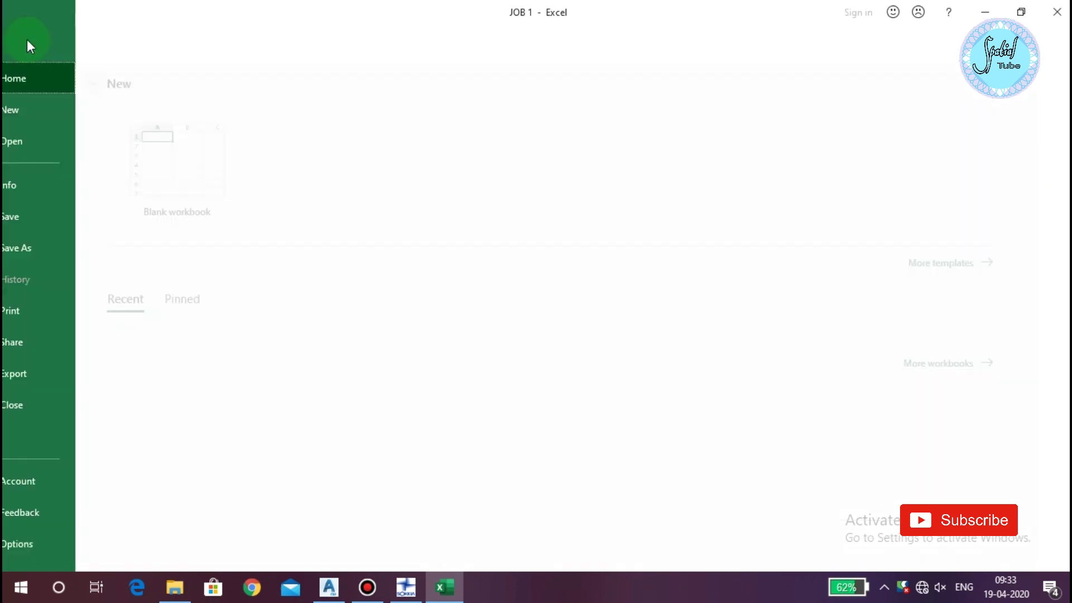
pyautogui.click(56, 239)
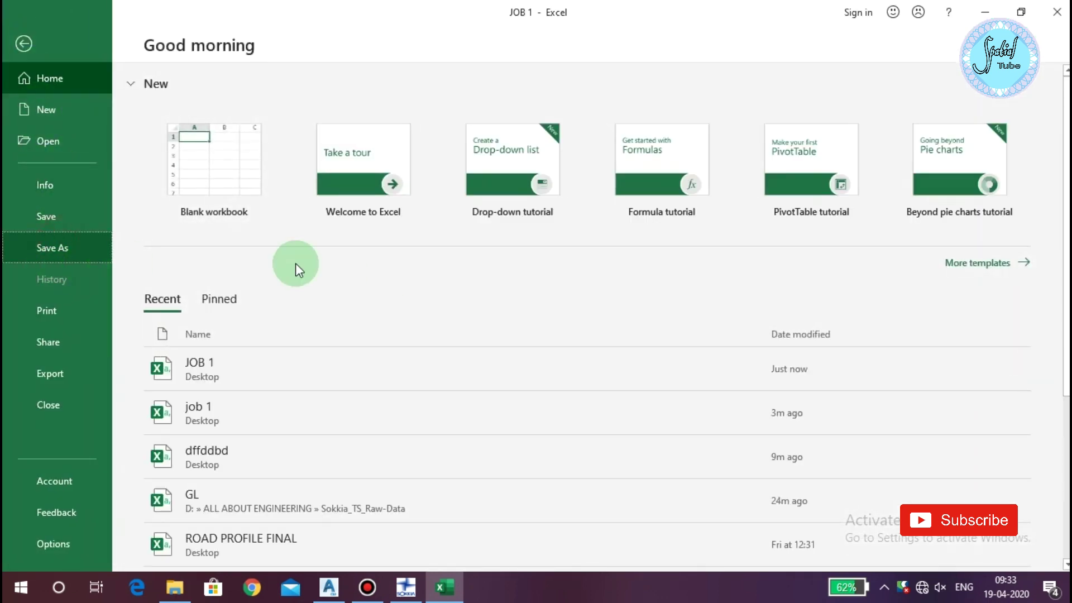
pyautogui.click(511, 169)
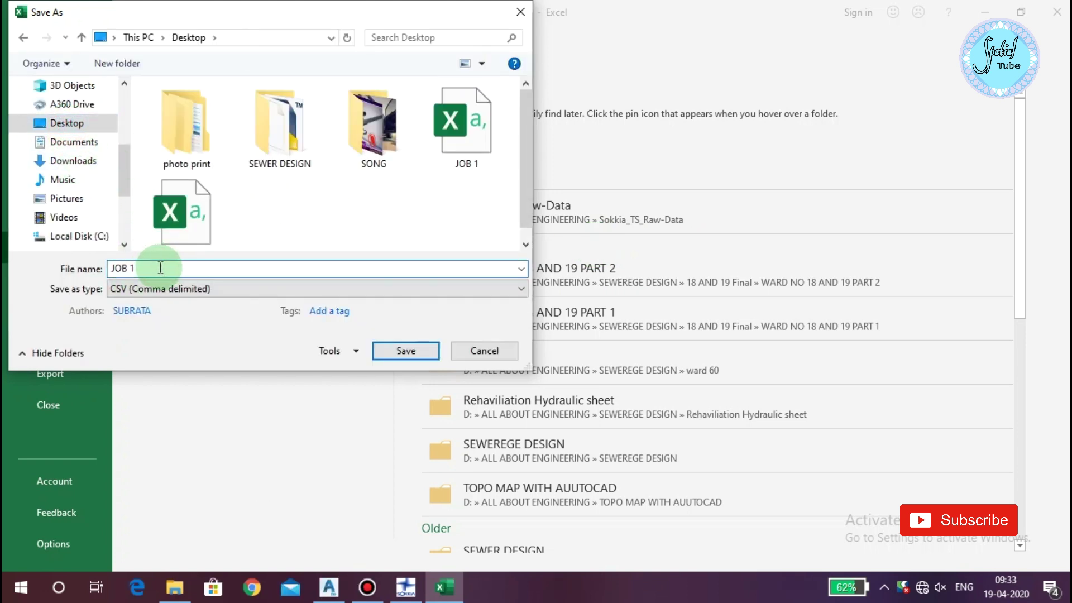
pyautogui.write('FINAL')
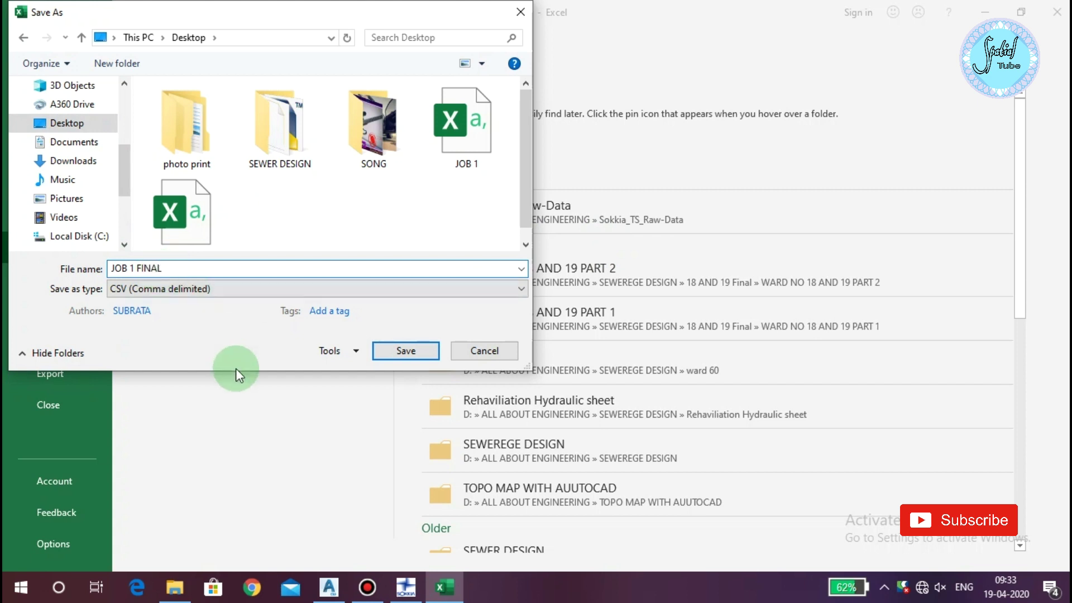
pyautogui.click(232, 289)
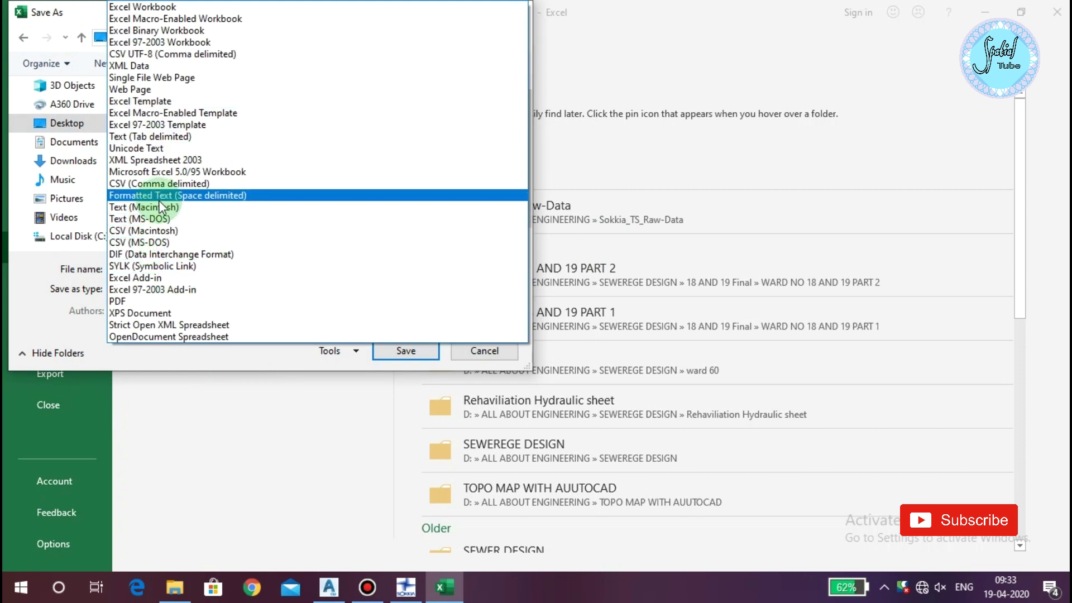
pyautogui.click(199, 183)
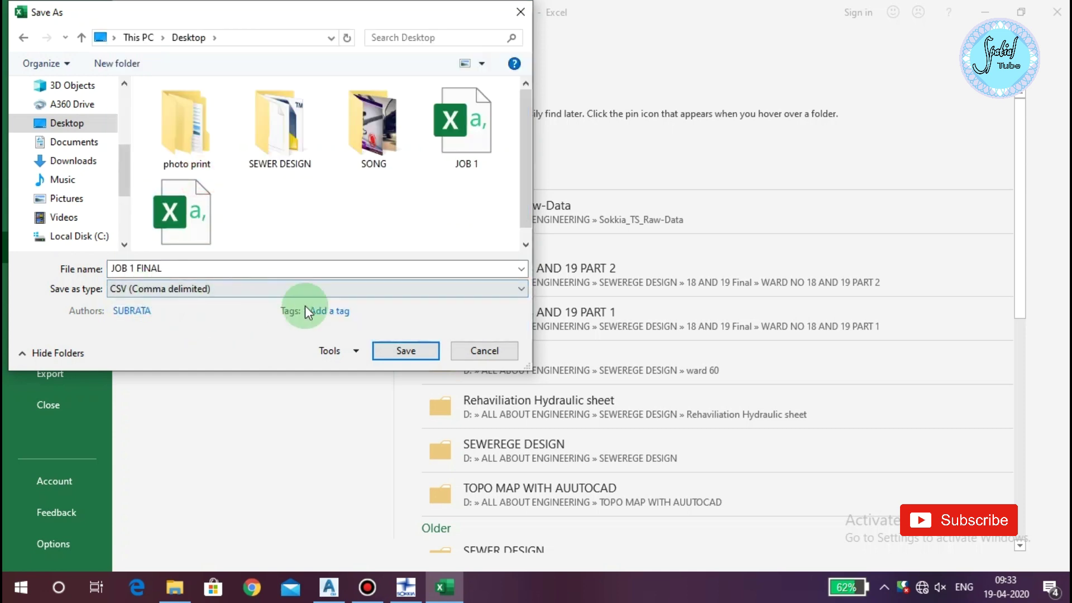
pyautogui.click(414, 352)
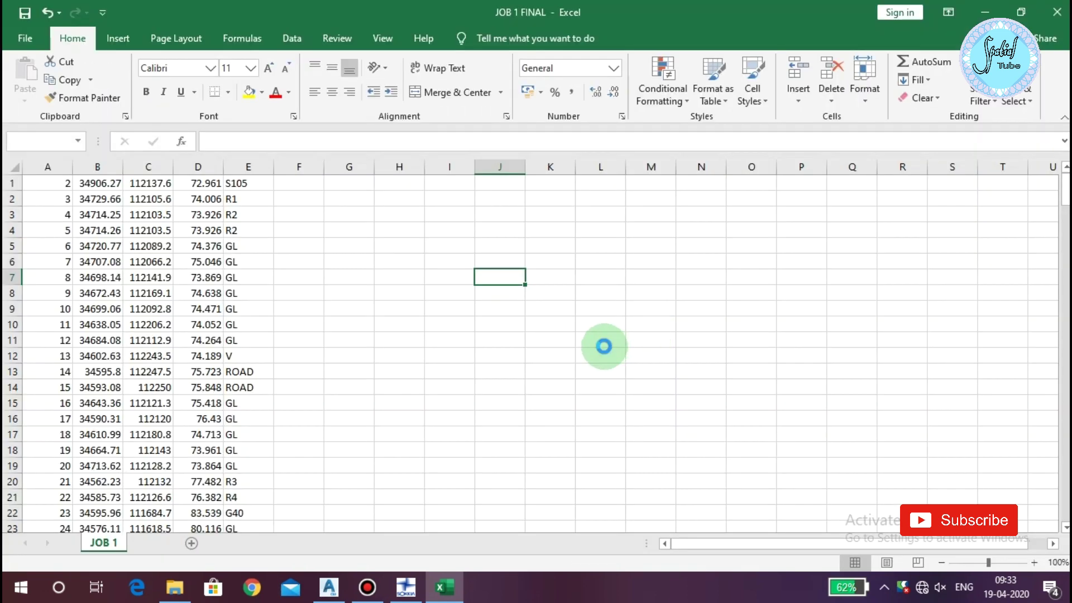
pyautogui.write('FINAL')
pyautogui.click(479, 341)
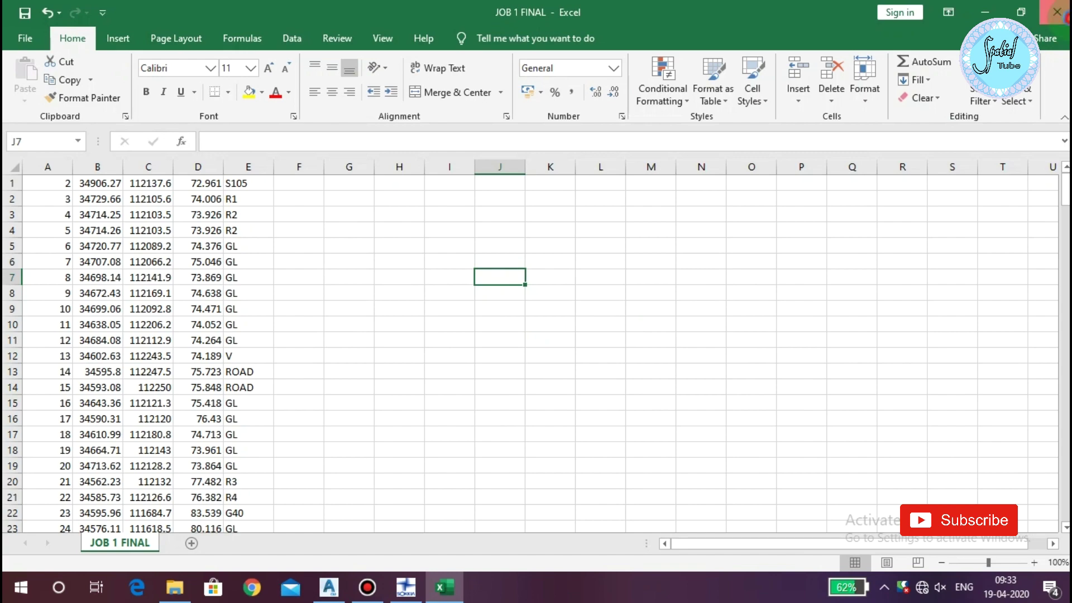
pyautogui.click(1056, 12)
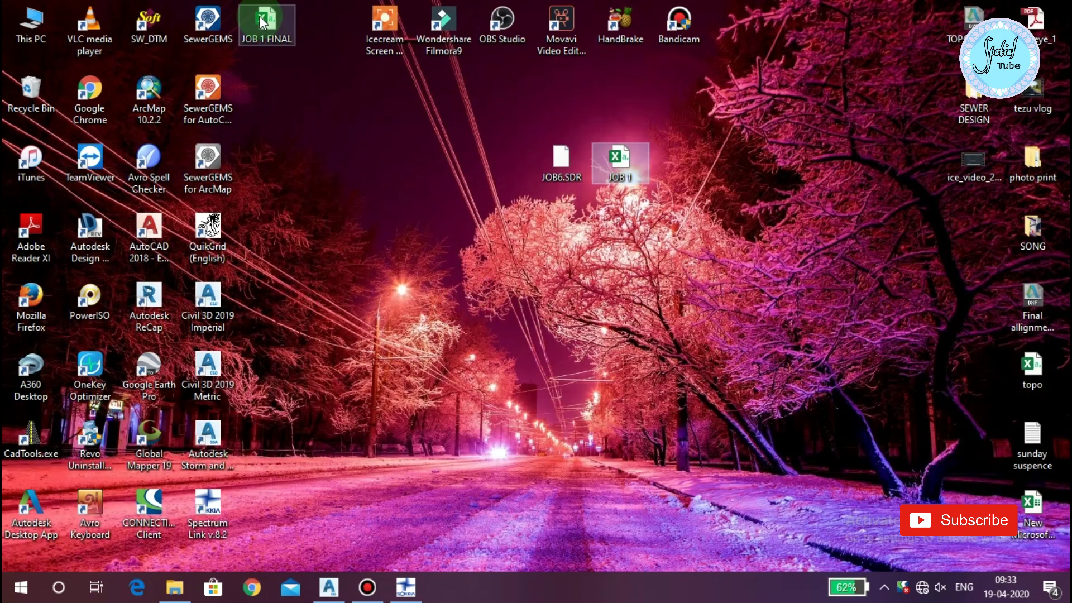
# Place JOB 1 FINAL beside the other job files, refresh the desktop, and switch to Civil 3D
pyautogui.moveTo(259, 16); pyautogui.dragTo(531, 234)
pyautogui.moveTo(329, 173); pyautogui.dragTo(385, 144)
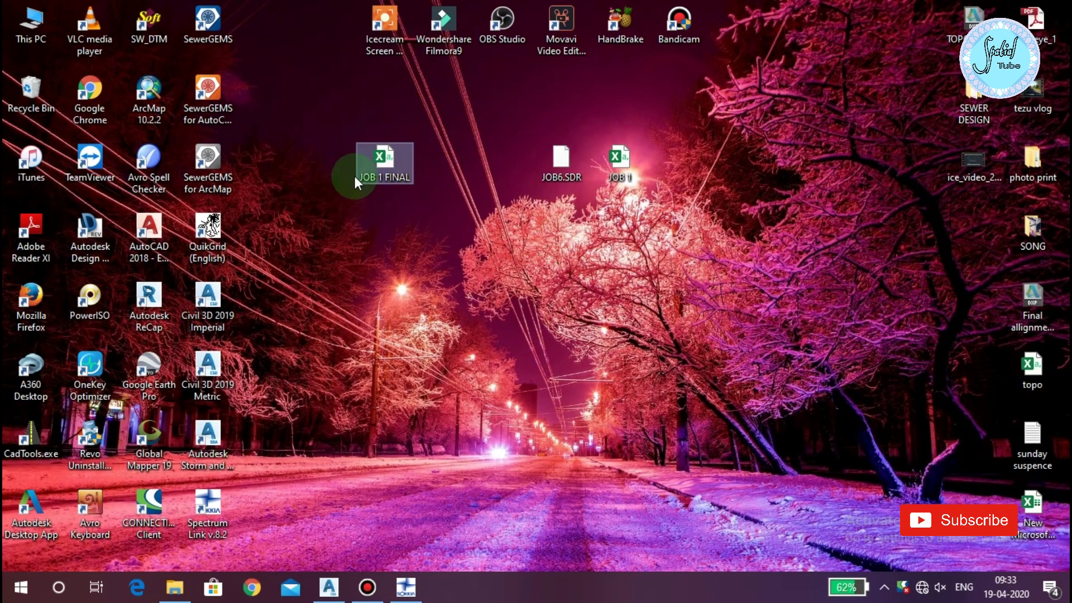
pyautogui.rightClick(386, 222)
pyautogui.click(441, 284)
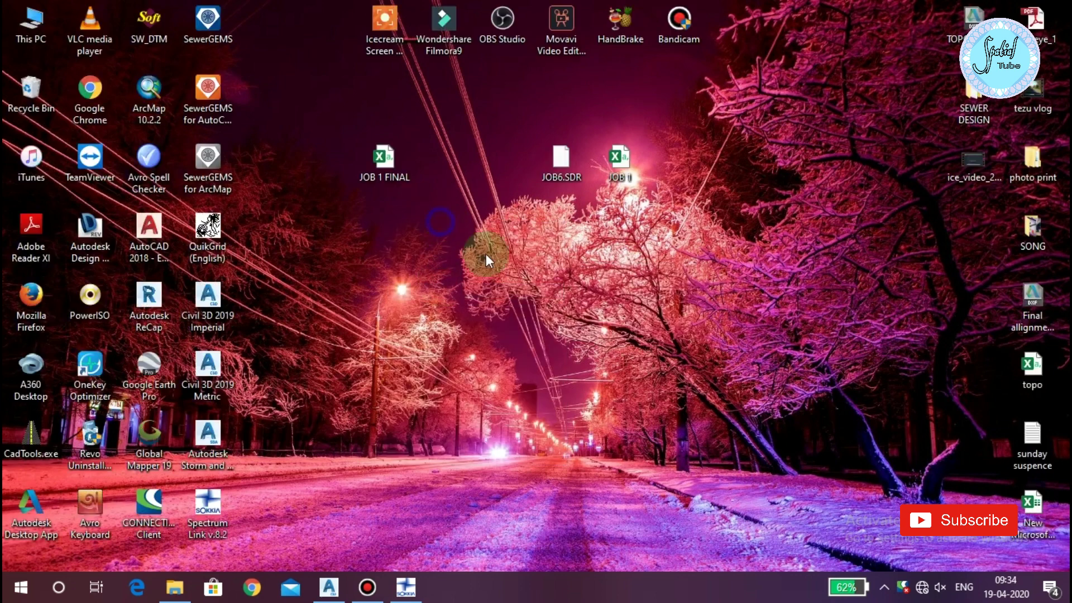
pyautogui.click(489, 294)
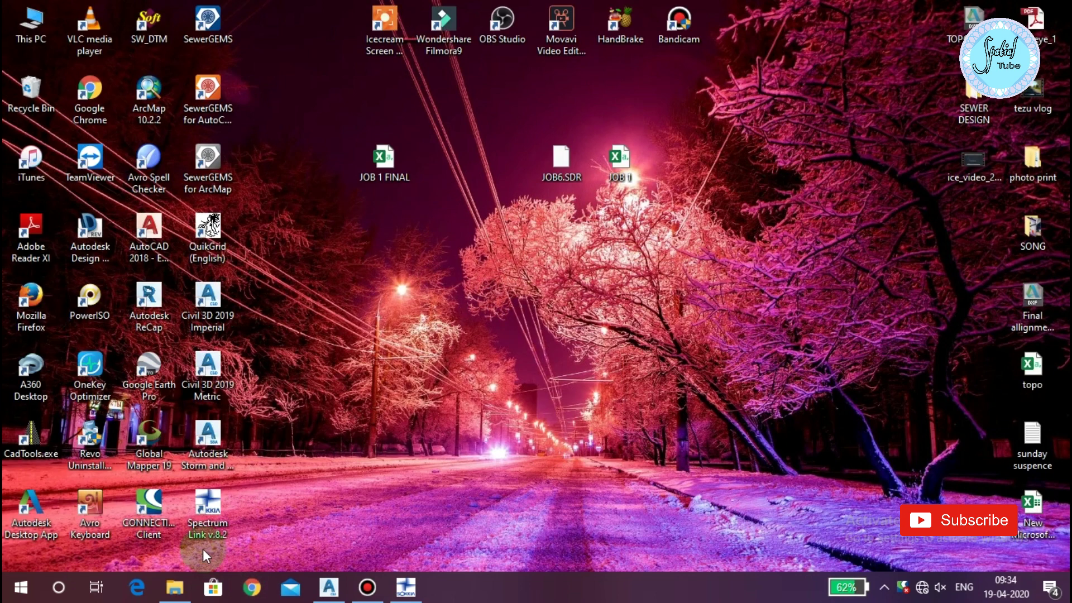
pyautogui.click(329, 587)
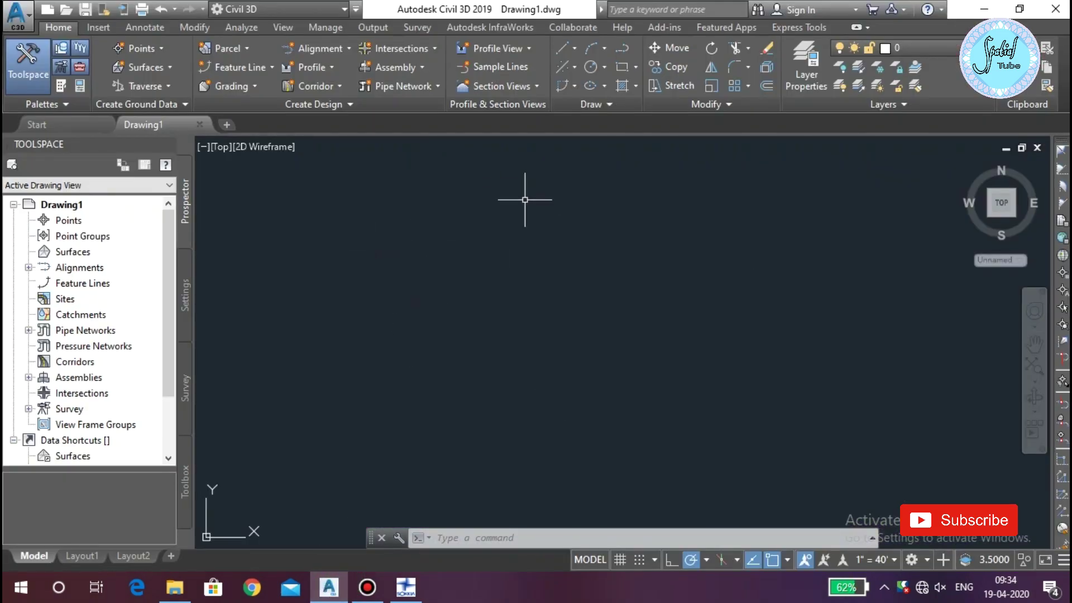
# Open Import Points from the Create Points toolbar via Prospector's Points menu
pyautogui.rightClick(60, 223)
pyautogui.click(95, 231)
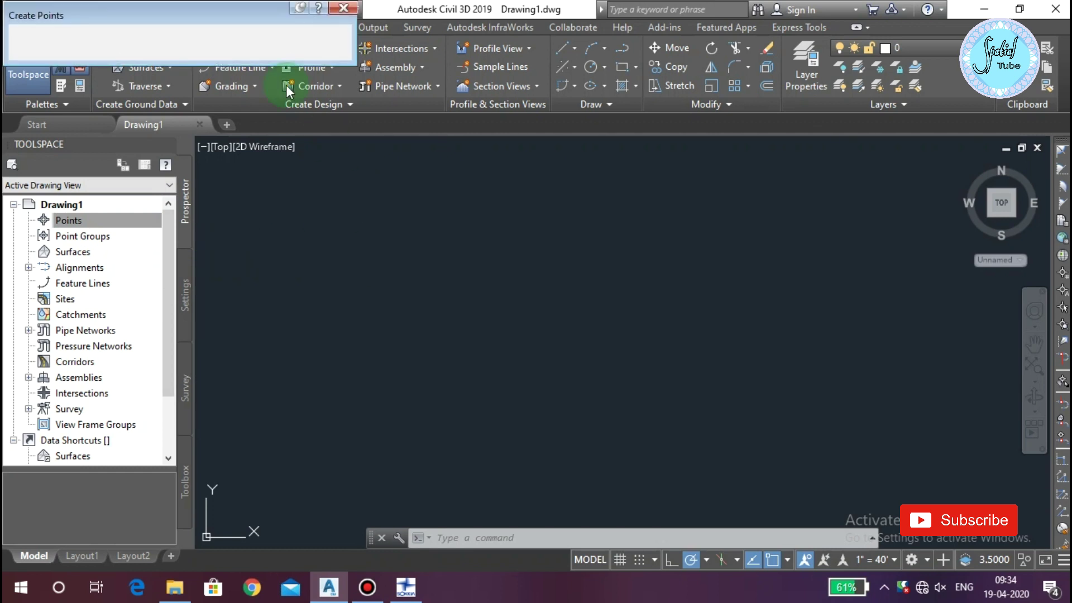
pyautogui.moveTo(127, 13); pyautogui.dragTo(475, 143)
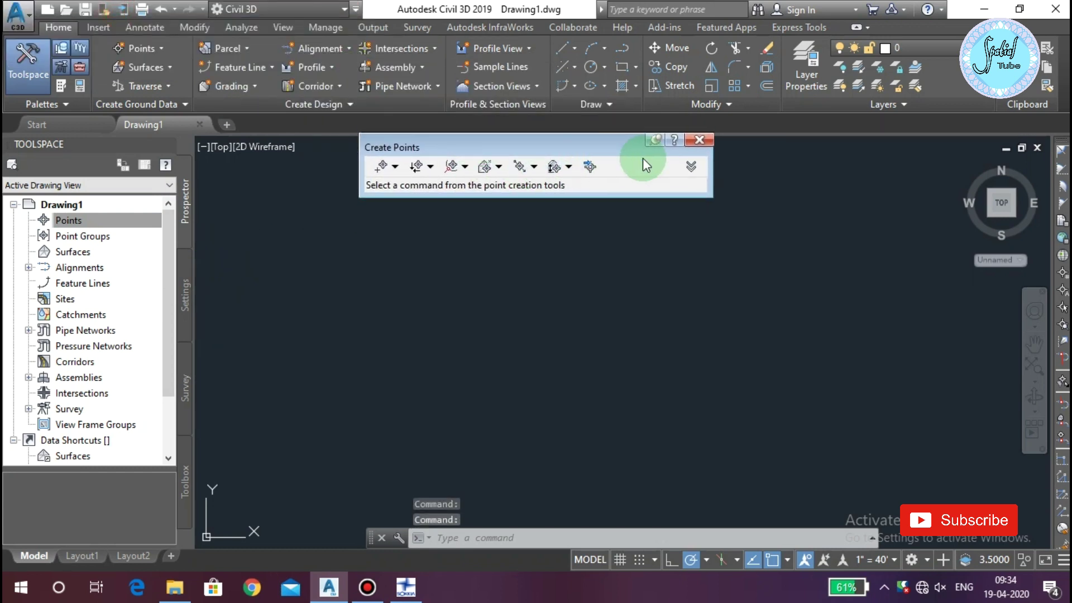
pyautogui.click(589, 168)
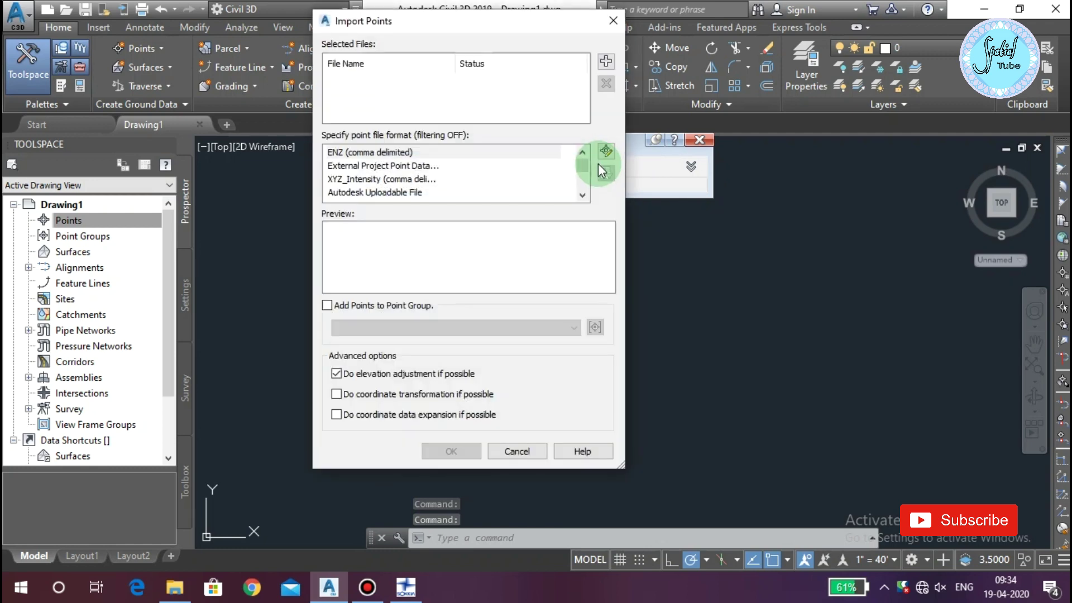
# Add JOB 1 FINAL.csv as the source point file to import
pyautogui.click(602, 64)
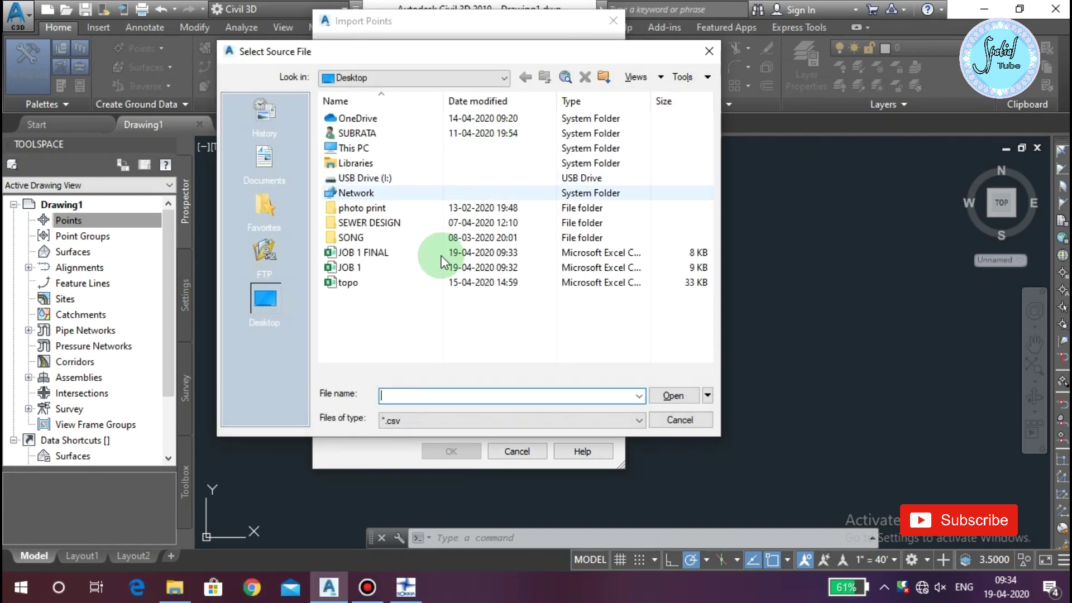
pyautogui.click(360, 253)
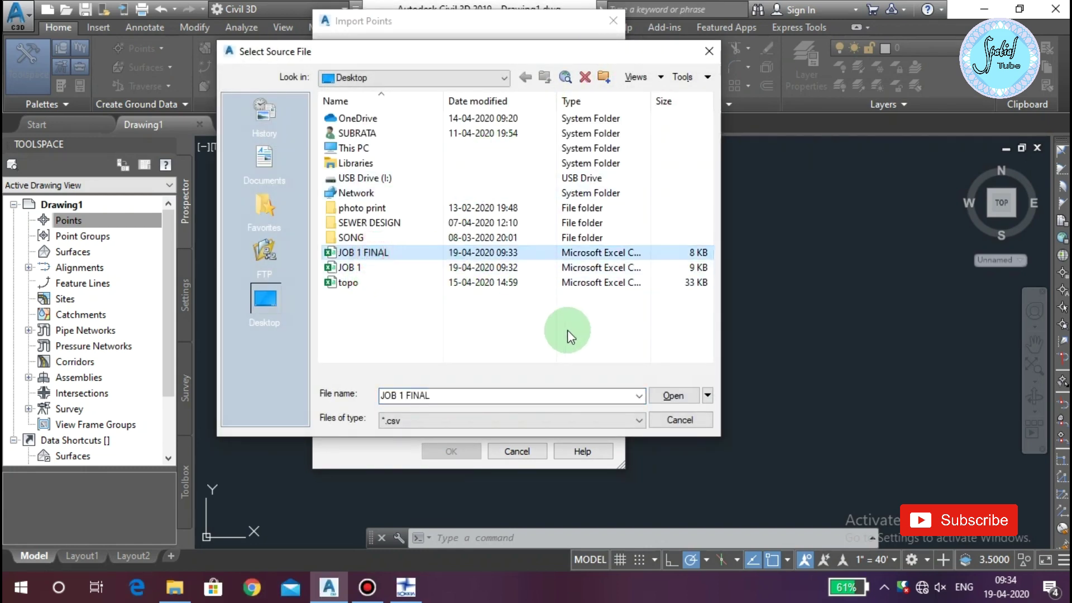
pyautogui.click(675, 396)
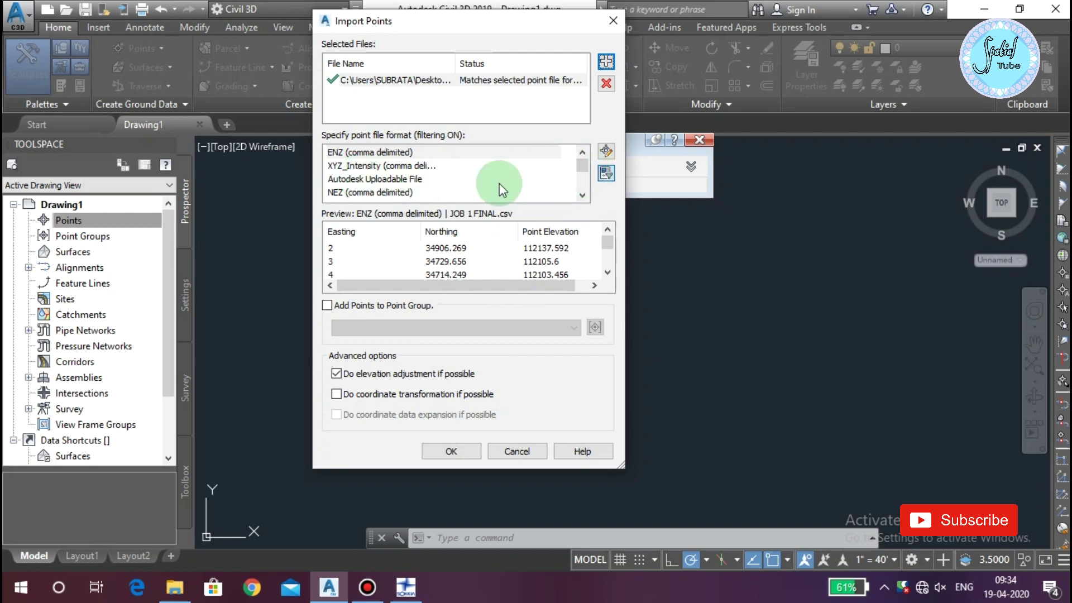
# Set the point file format to PENZD (comma delimited)
pyautogui.click(581, 195)
pyautogui.click(581, 195)
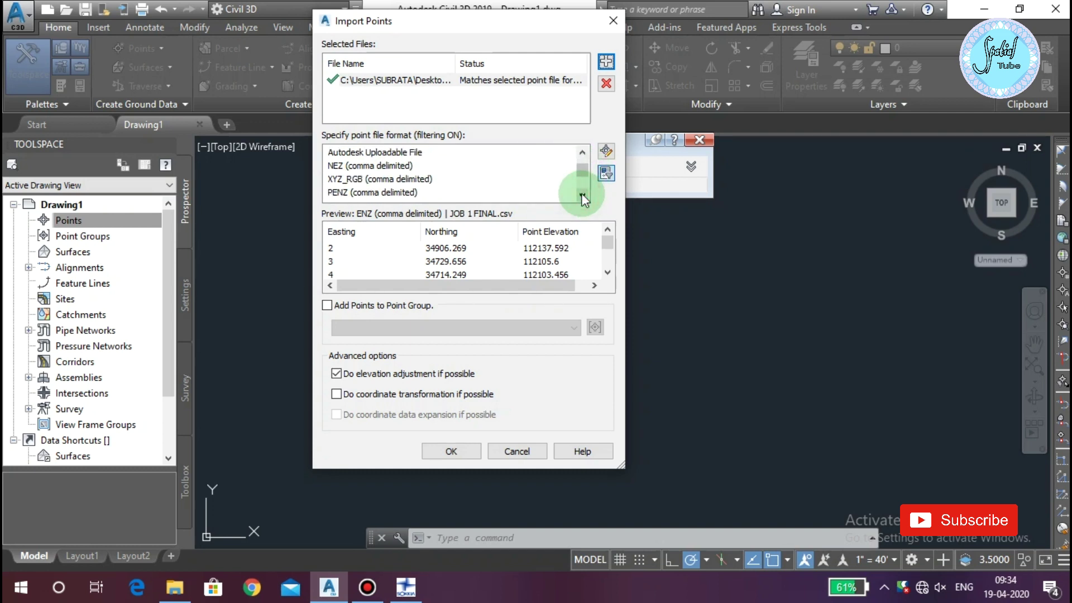
pyautogui.click(581, 194)
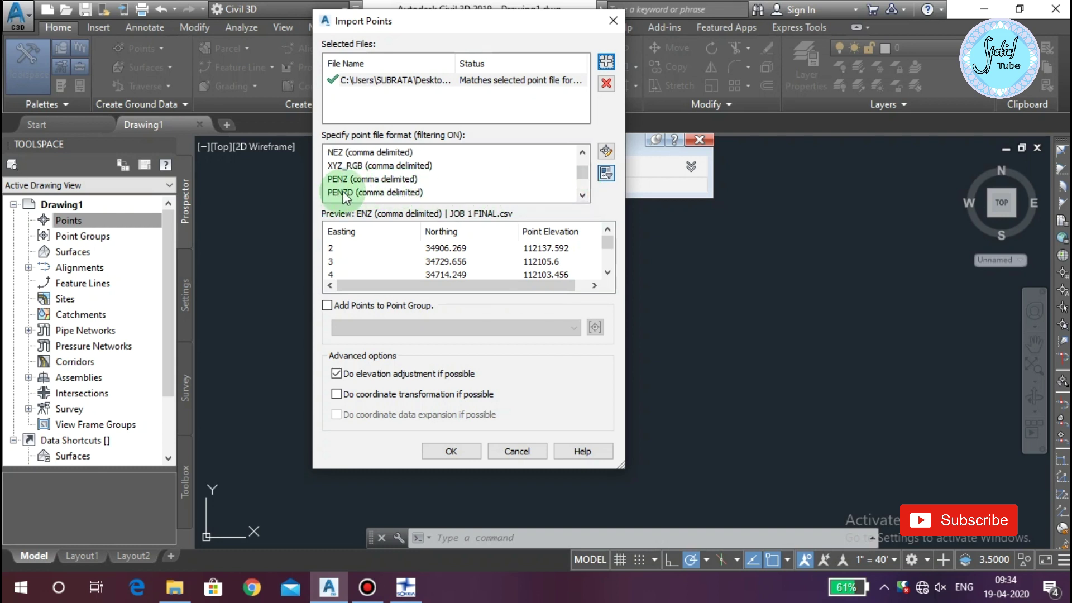
pyautogui.click(362, 193)
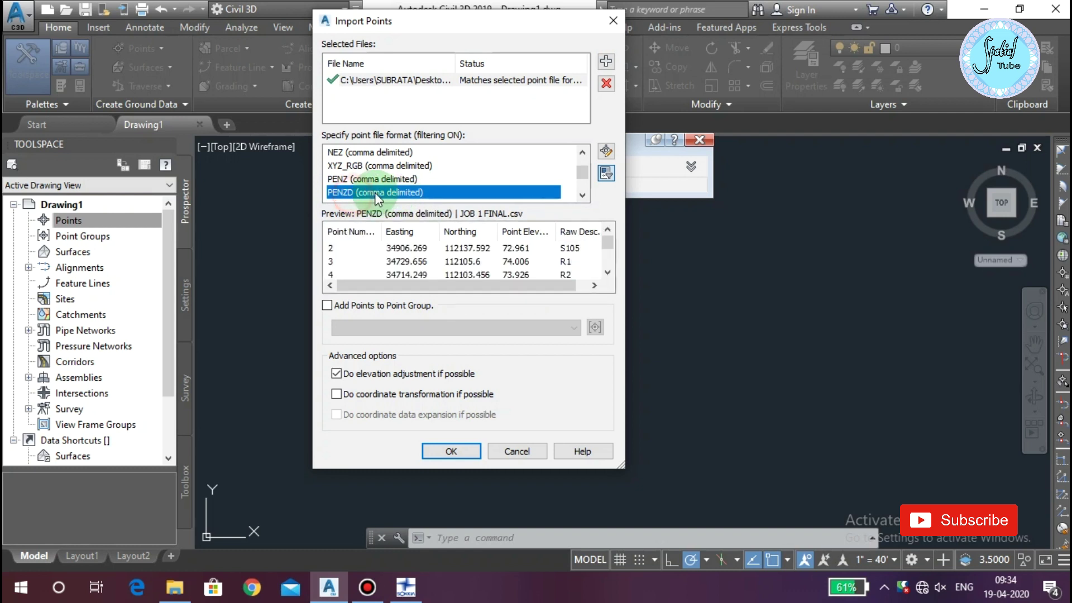
# Enable adding the imported points to a point group and start a new group
pyautogui.scroll(-1, 499, 259)
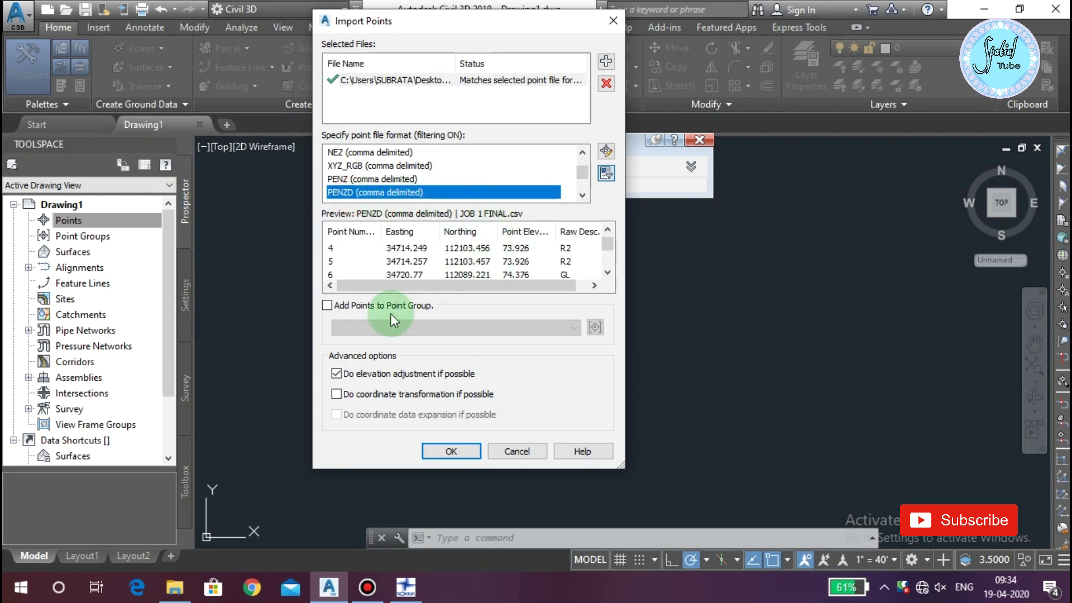
pyautogui.click(328, 306)
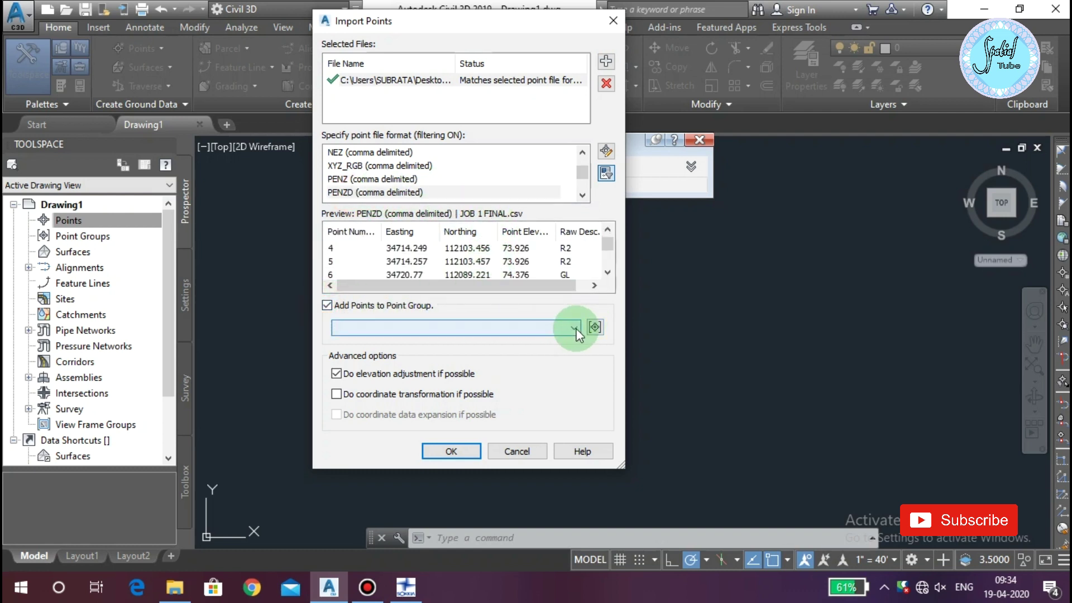
pyautogui.click(574, 328)
pyautogui.click(595, 327)
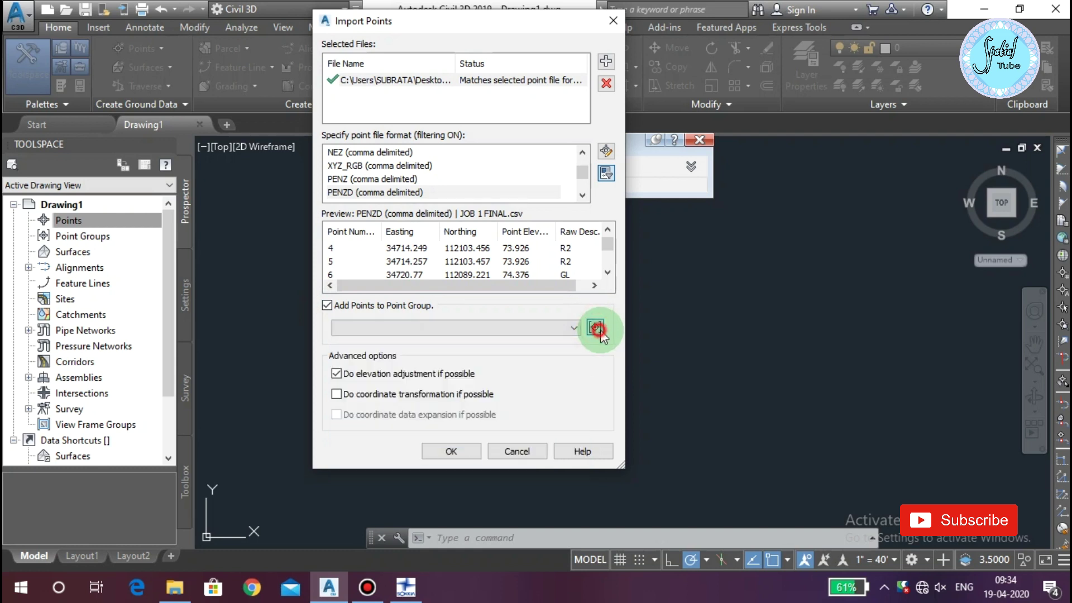
pyautogui.click(420, 262)
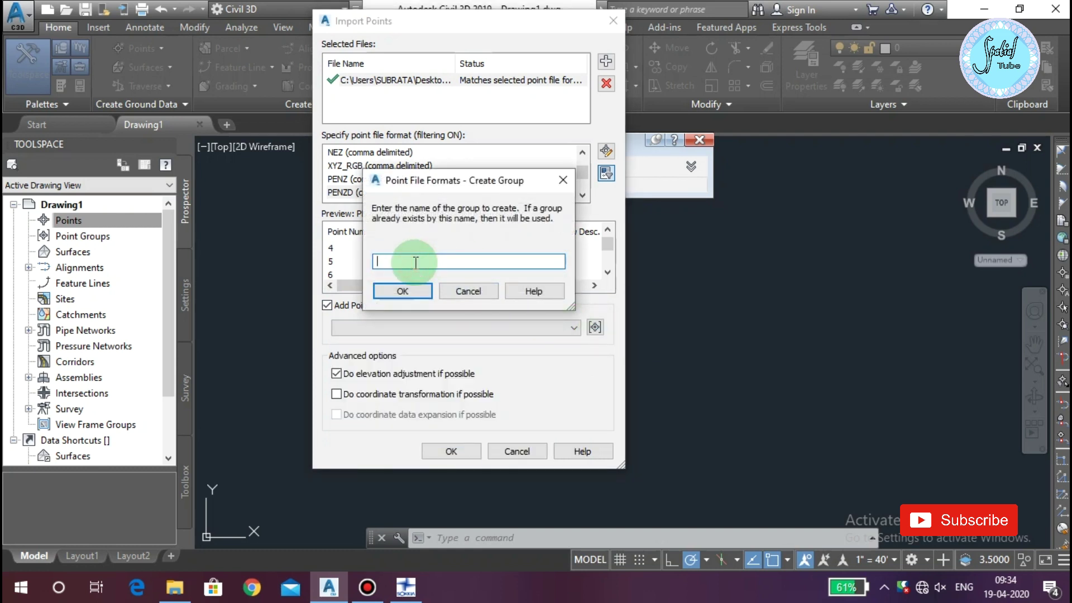
# Name the new point group 'JOB 1 GFL' and run the survey point import
pyautogui.write('JOB 1')
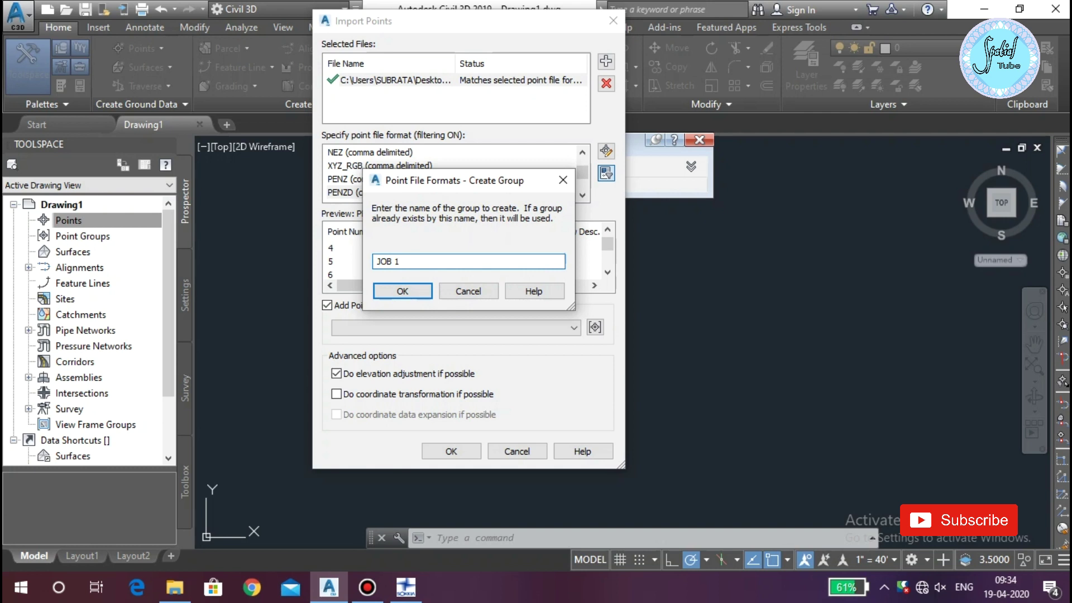
pyautogui.click(416, 262)
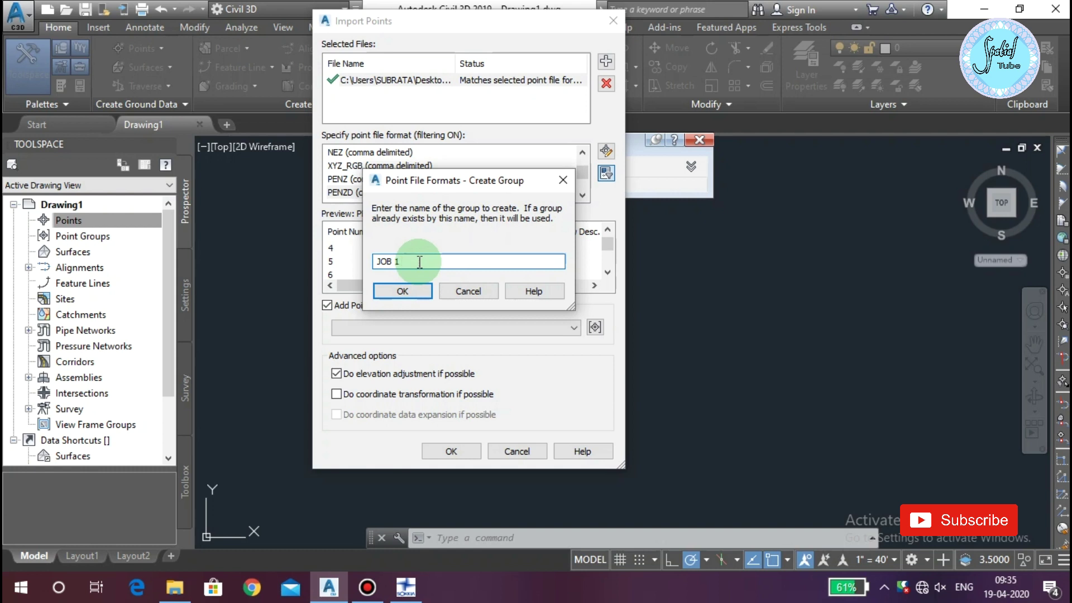
pyautogui.write('GFL')
pyautogui.click(403, 291)
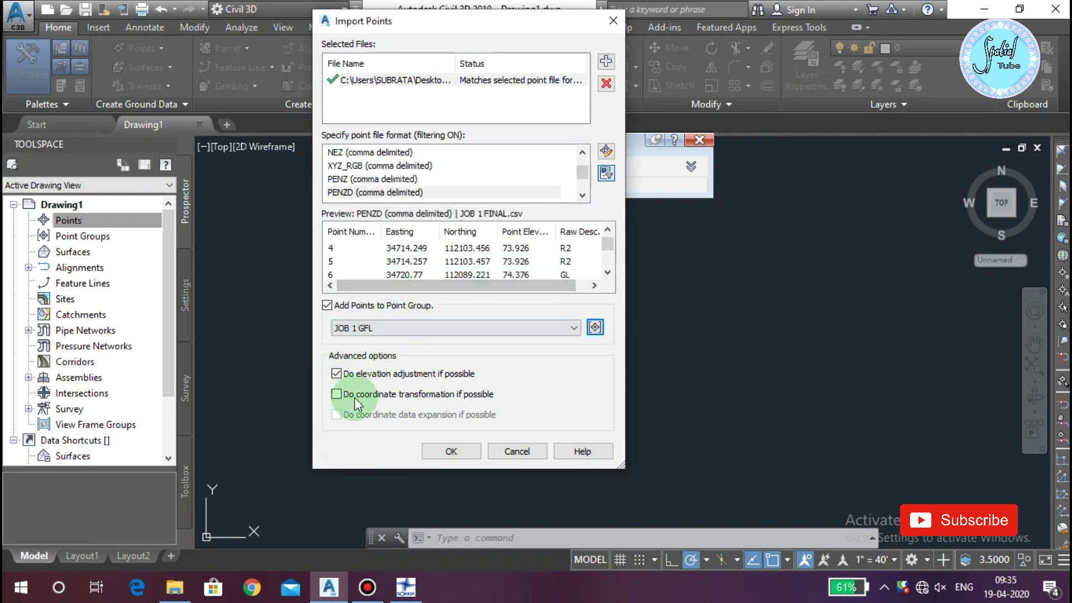
pyautogui.click(480, 447)
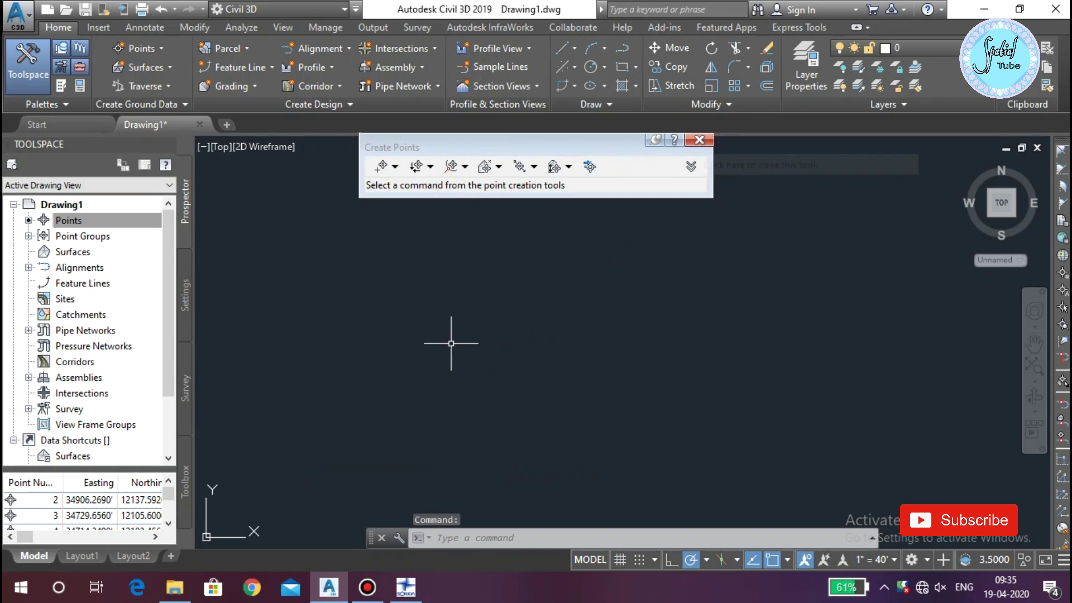
# Close the Create Points toolbar and zoom to extents with Z, E
pyautogui.click(700, 140)
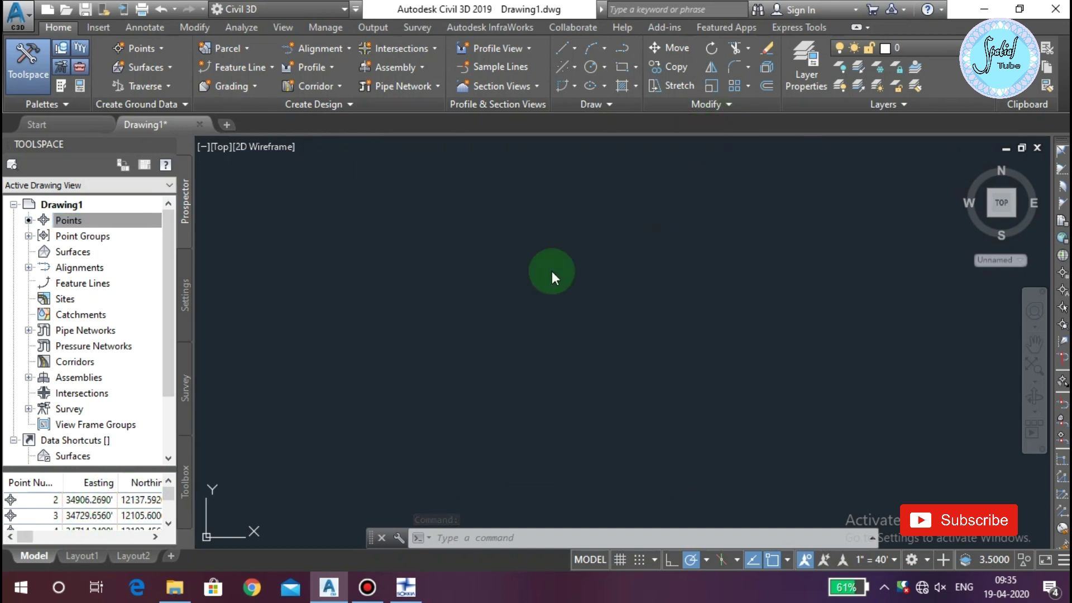
pyautogui.write('Z')
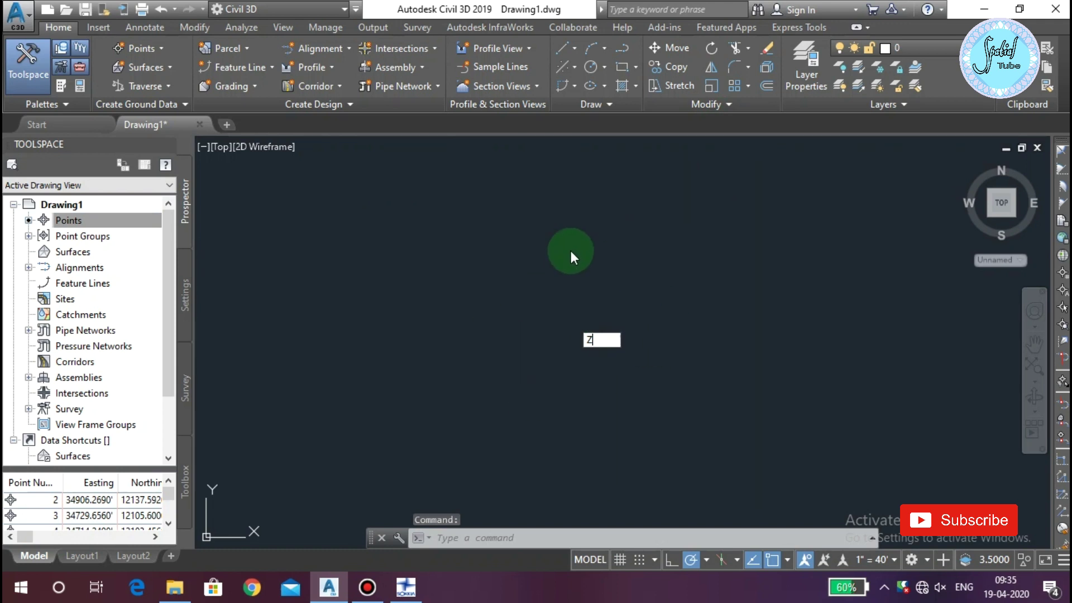
pyautogui.press('Return')
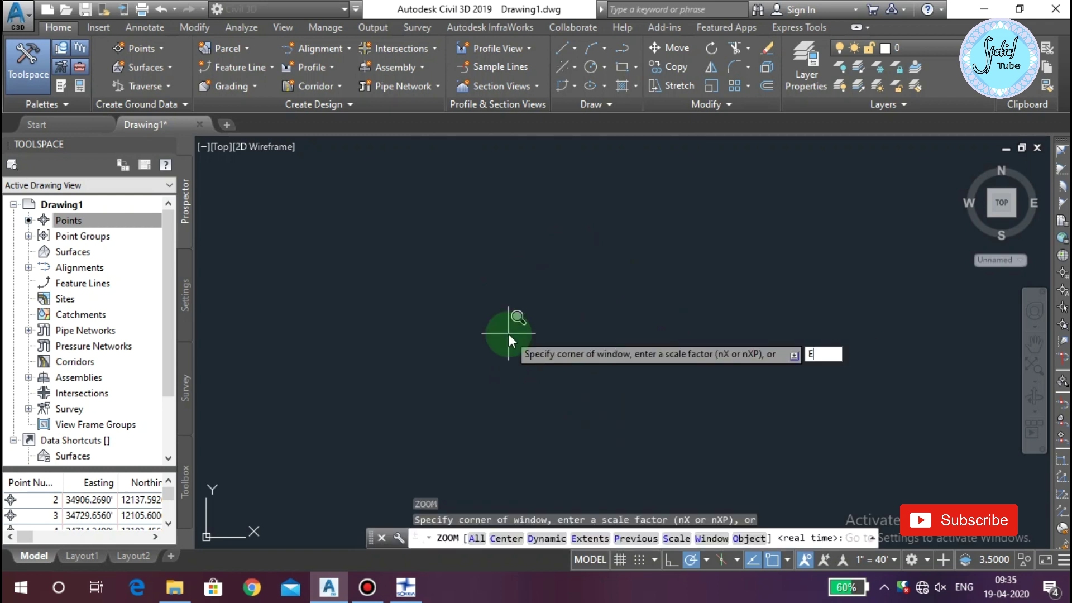
pyautogui.write('E')
pyautogui.press('Return')
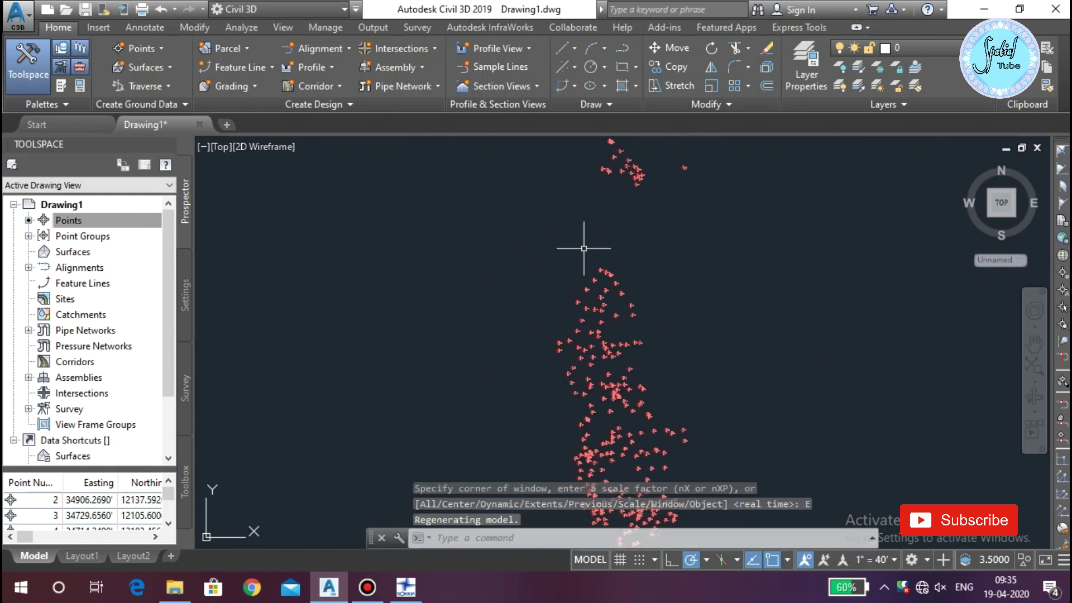
# Pan and zoom around the imported points, such as 218, 221, 227 and 230, to read their labels
pyautogui.scroll(-2, 584, 246)
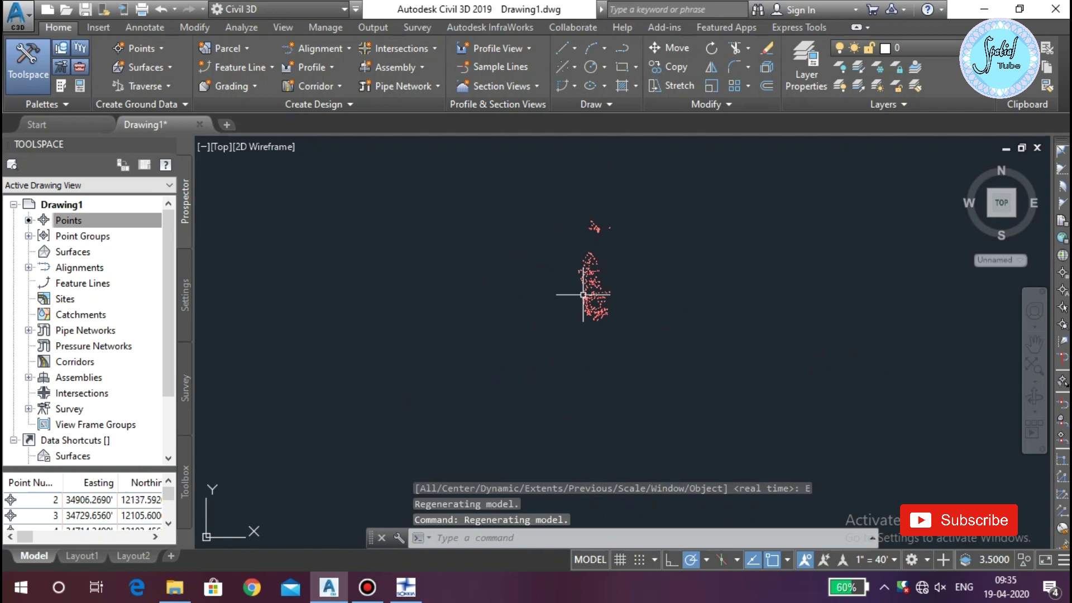
pyautogui.scroll(3, 608, 312)
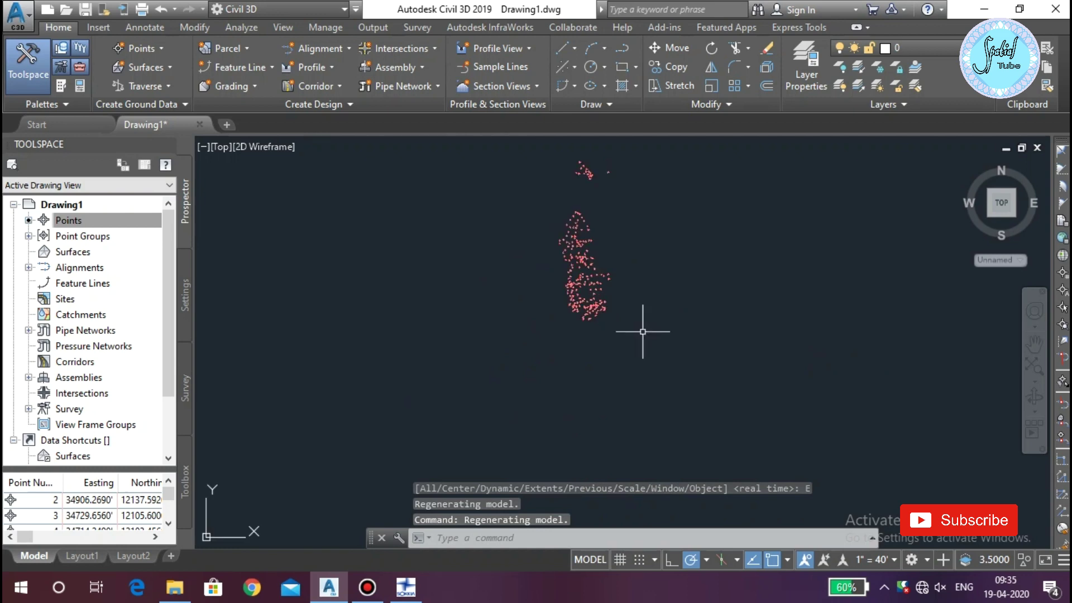
pyautogui.scroll(4, 580, 310)
pyautogui.scroll(2, 536, 391)
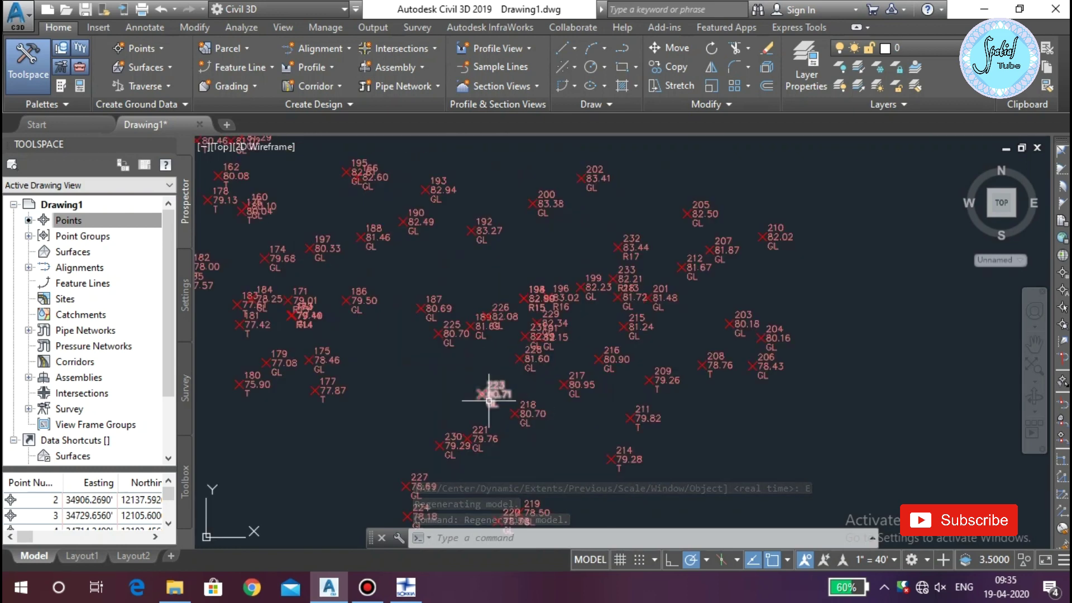
pyautogui.scroll(4, 492, 407)
pyautogui.scroll(2, 639, 412)
pyautogui.moveTo(640, 412); pyautogui.dragTo(629, 196, button='middle')
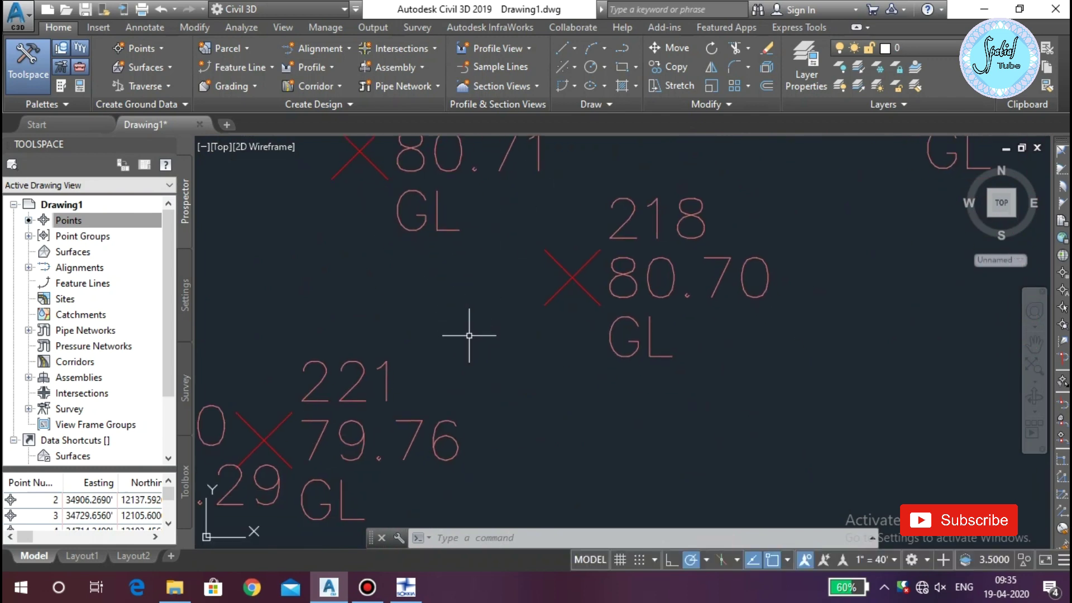
pyautogui.moveTo(462, 330); pyautogui.dragTo(627, 234, button='middle')
pyautogui.moveTo(455, 359); pyautogui.dragTo(630, 289, button='middle')
pyautogui.scroll(-3, 558, 304)
pyautogui.scroll(-2, 562, 305)
pyautogui.scroll(-3, 547, 284)
pyautogui.scroll(2, 532, 261)
pyautogui.scroll(-2, 648, 290)
pyautogui.scroll(4, 634, 358)
pyautogui.scroll(3, 634, 358)
pyautogui.scroll(2, 642, 363)
pyautogui.scroll(-1, 595, 310)
pyautogui.scroll(5, 595, 311)
pyautogui.scroll(2, 563, 292)
pyautogui.scroll(-4, 567, 307)
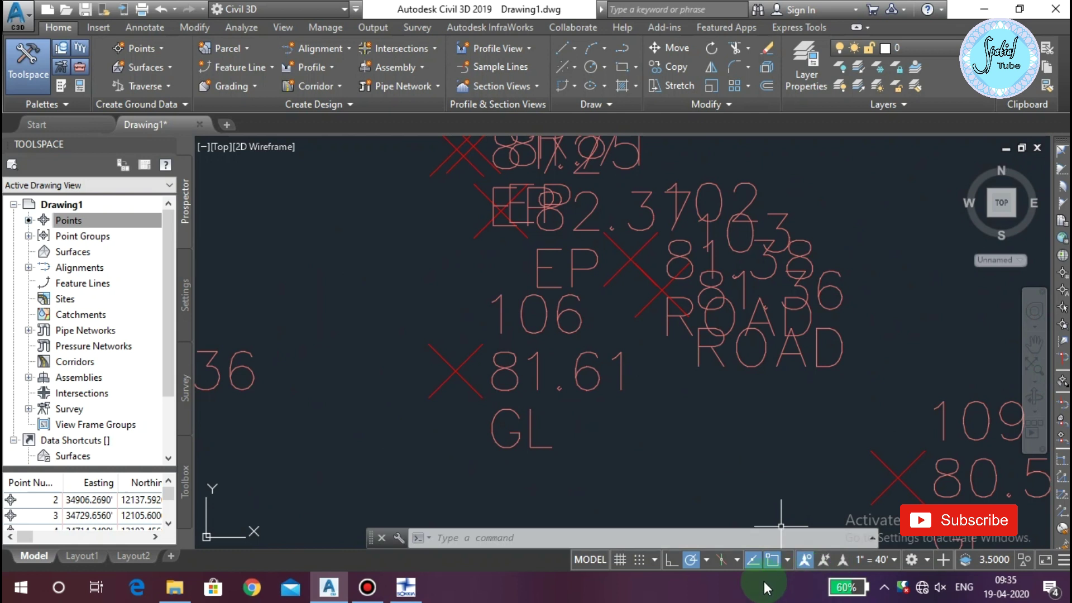
# Set the drawing's insertion units to Millimeters
pyautogui.click(891, 560)
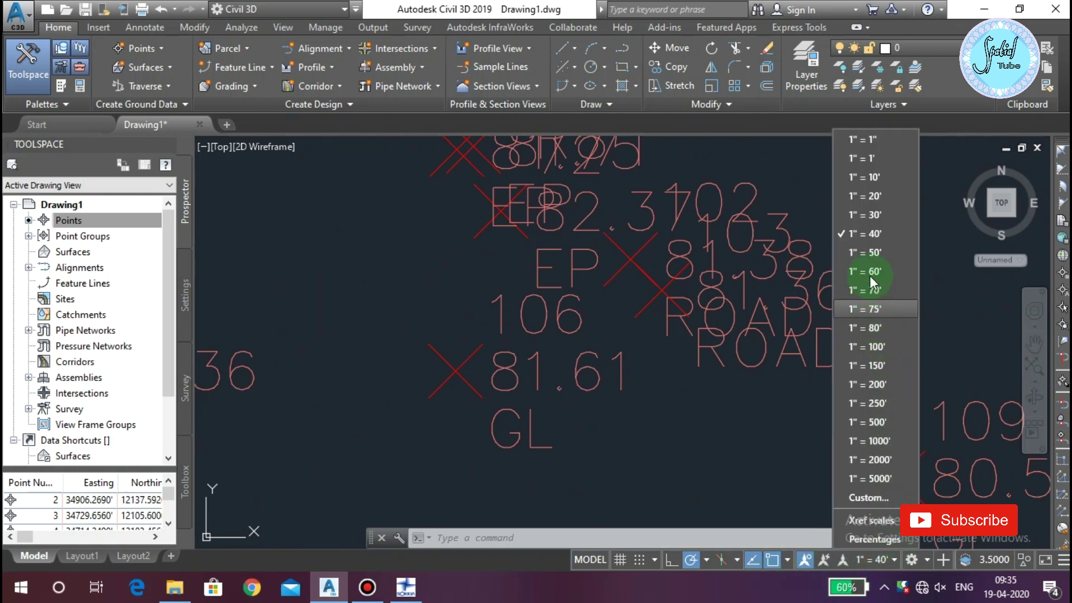
pyautogui.click(801, 176)
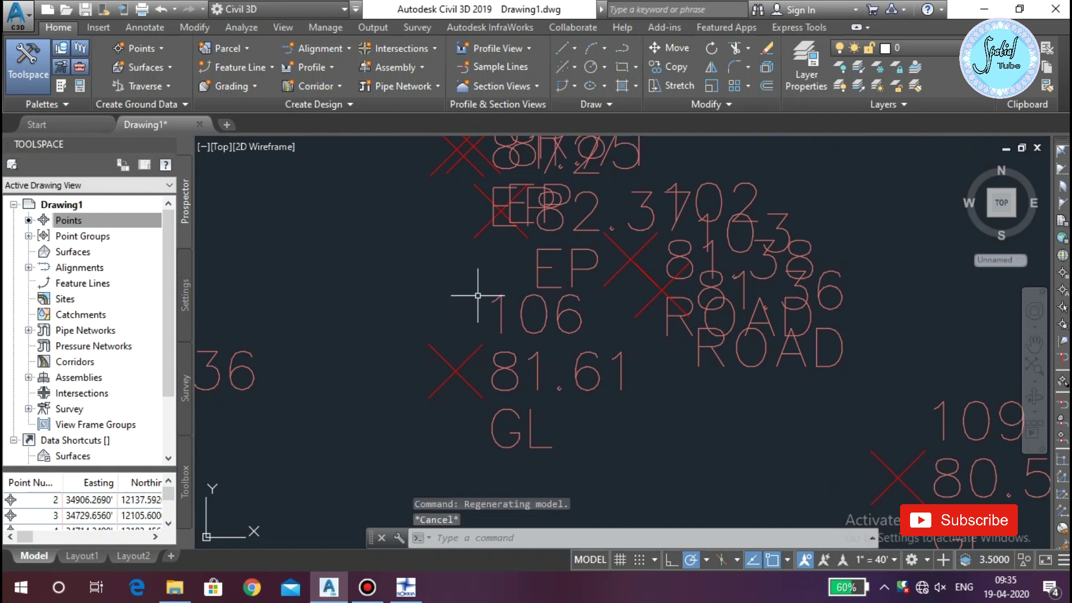
pyautogui.write('U')
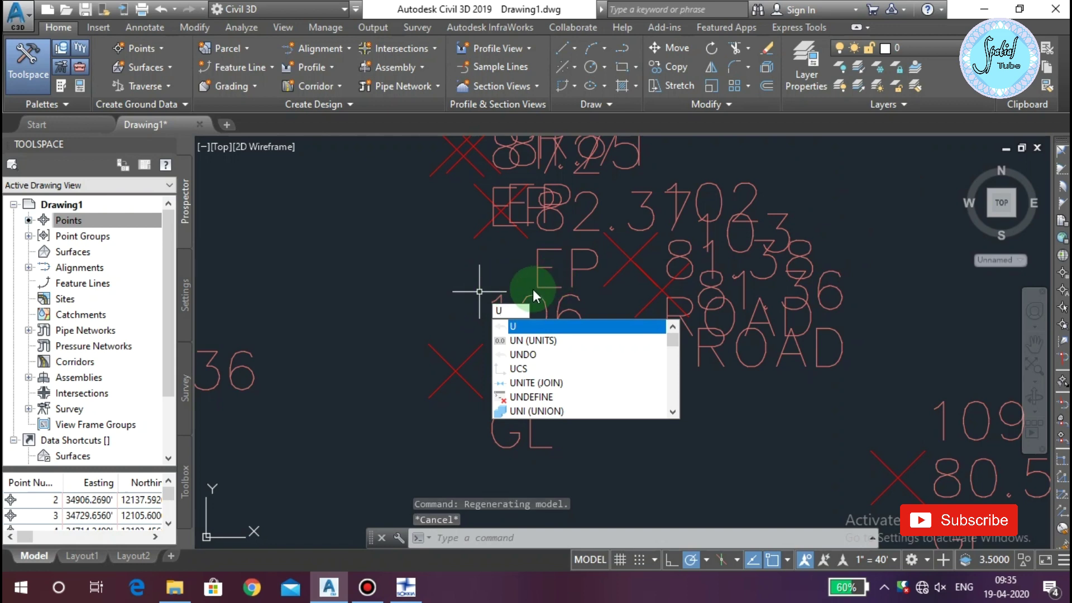
pyautogui.rightClick(533, 337)
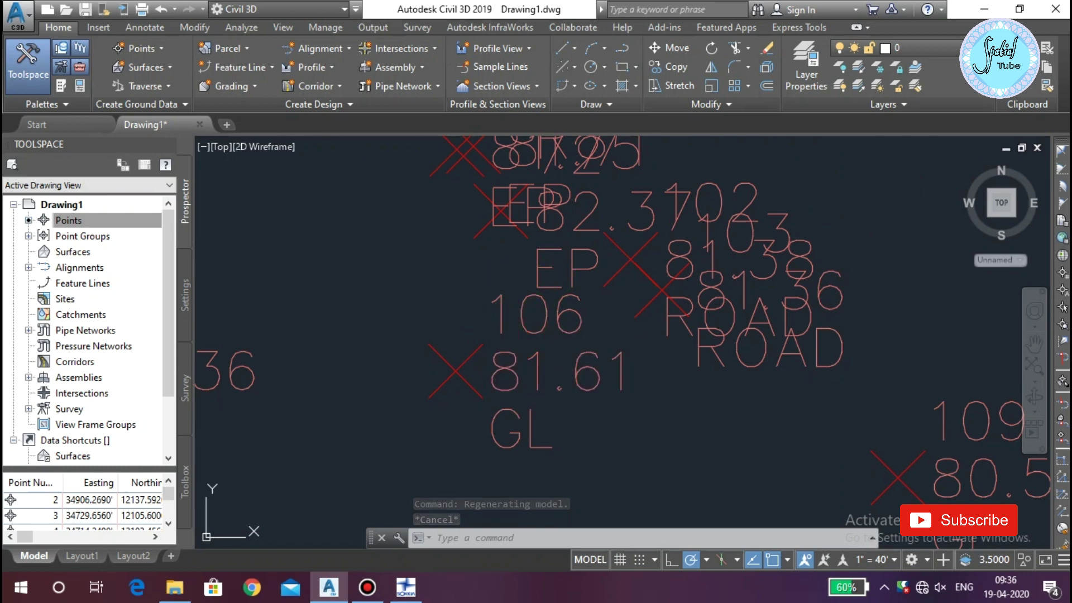
pyautogui.write('un')
pyautogui.press('Return')
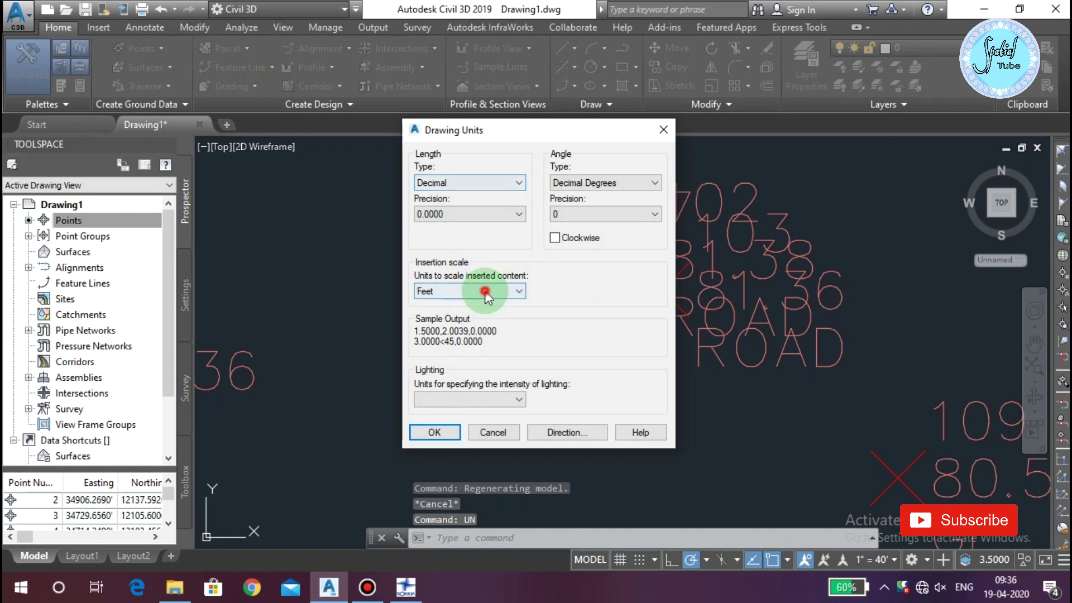
pyautogui.click(484, 290)
pyautogui.click(437, 355)
pyautogui.click(434, 432)
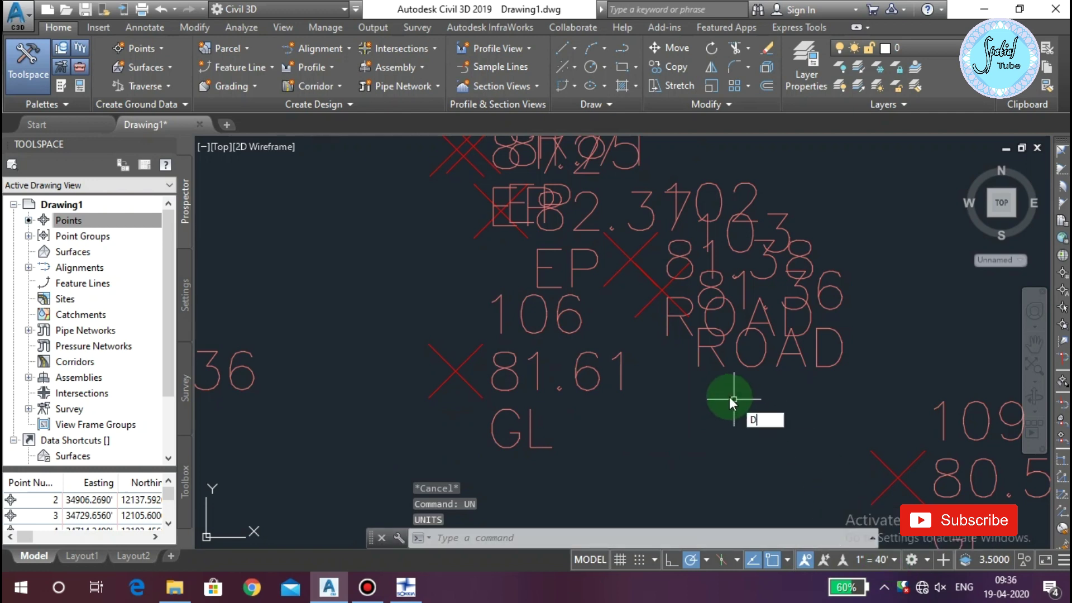
# Keep Decimal linear units in the Standard dimension style and make it current
pyautogui.write('d')
pyautogui.press('Return')
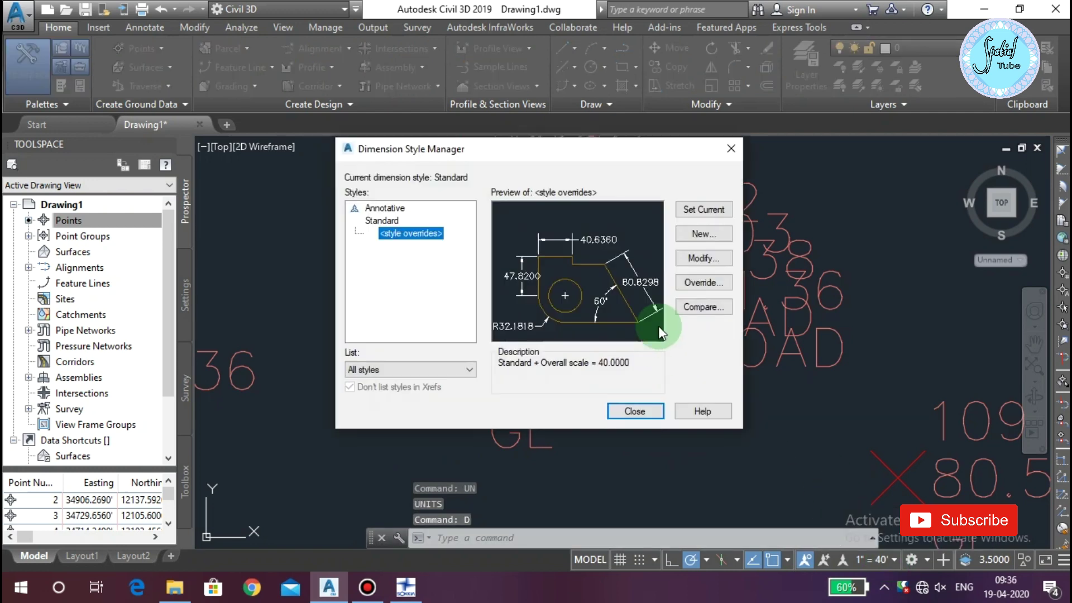
pyautogui.click(694, 262)
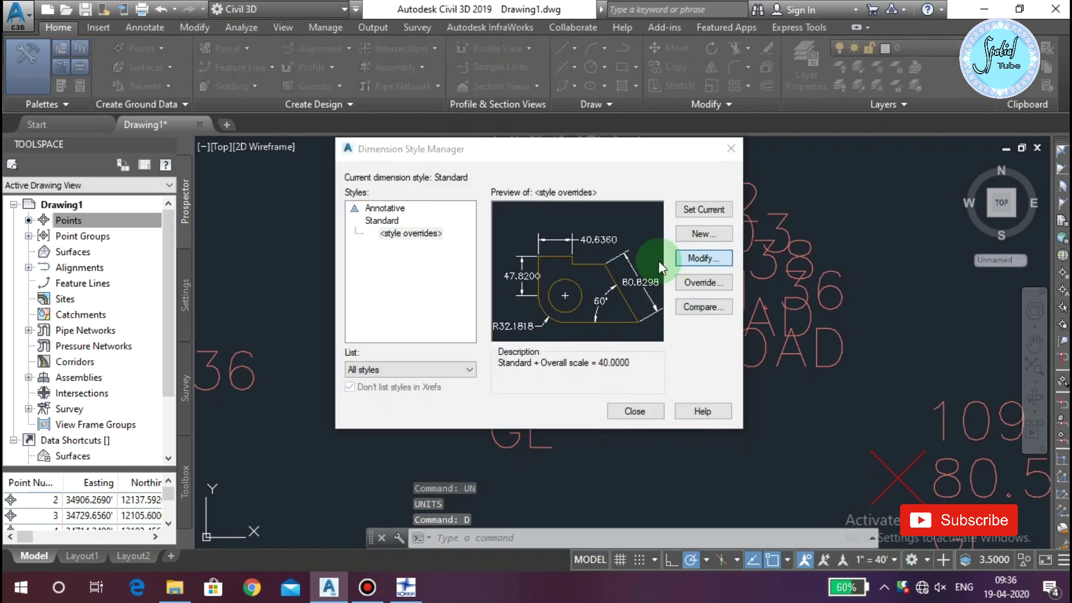
pyautogui.click(531, 118)
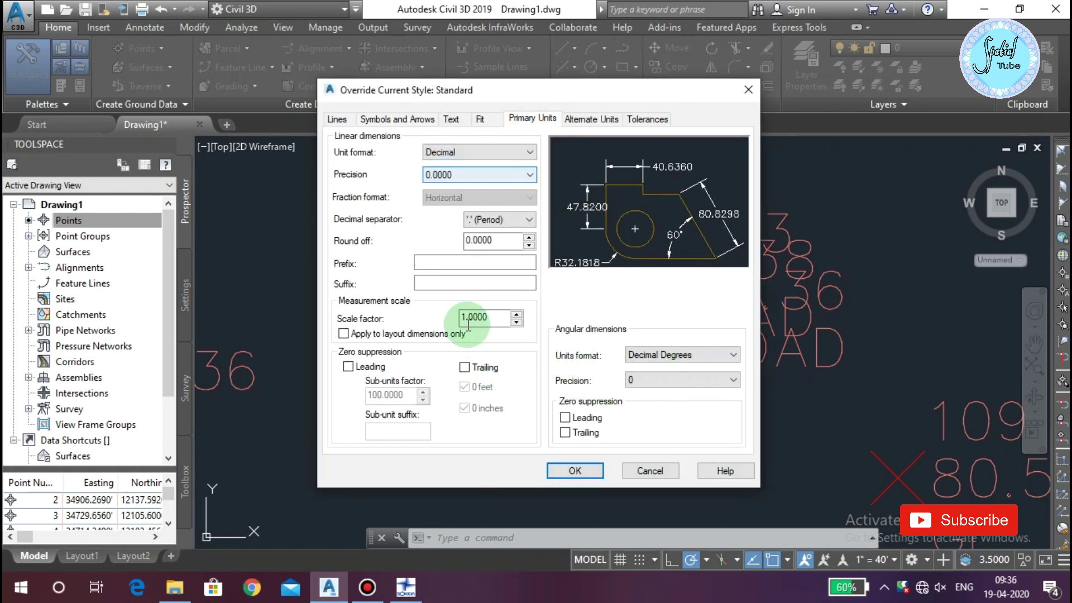
pyautogui.click(519, 155)
pyautogui.click(518, 154)
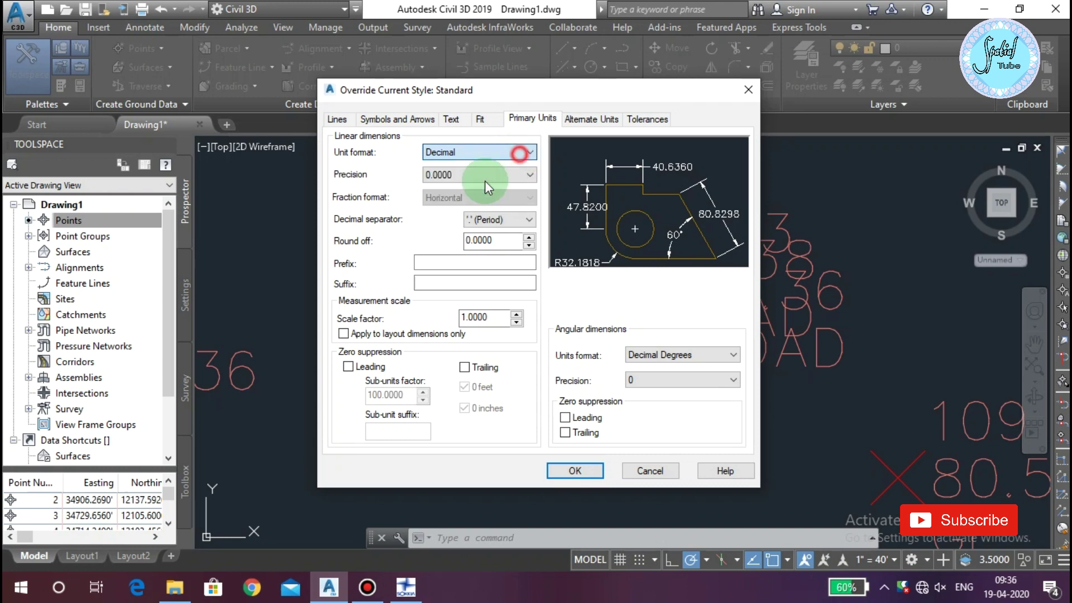
pyautogui.click(574, 471)
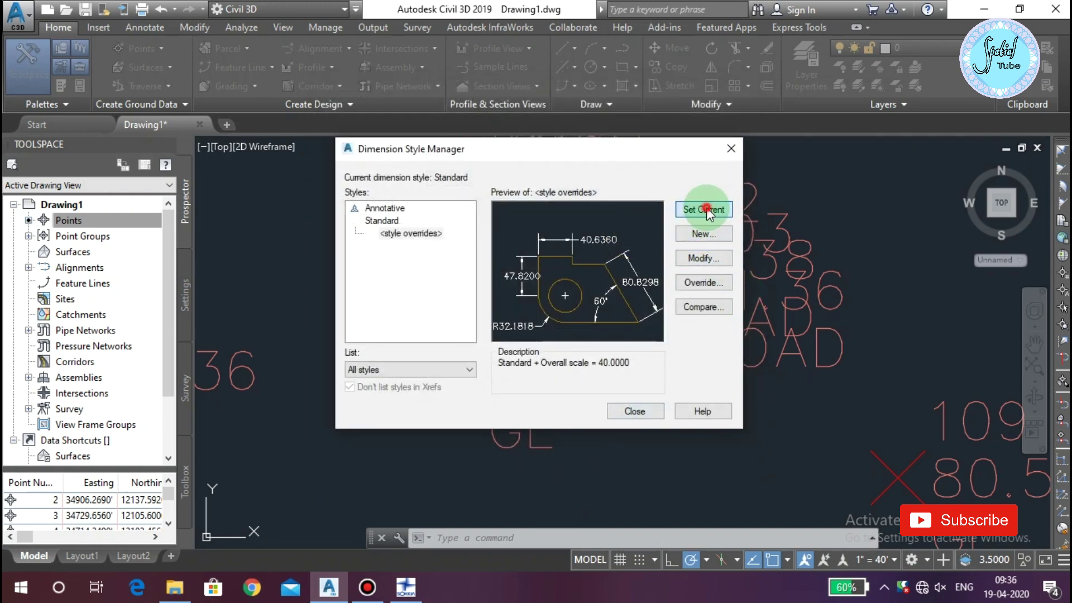
pyautogui.click(706, 210)
pyautogui.click(635, 411)
pyautogui.scroll(-4, 687, 412)
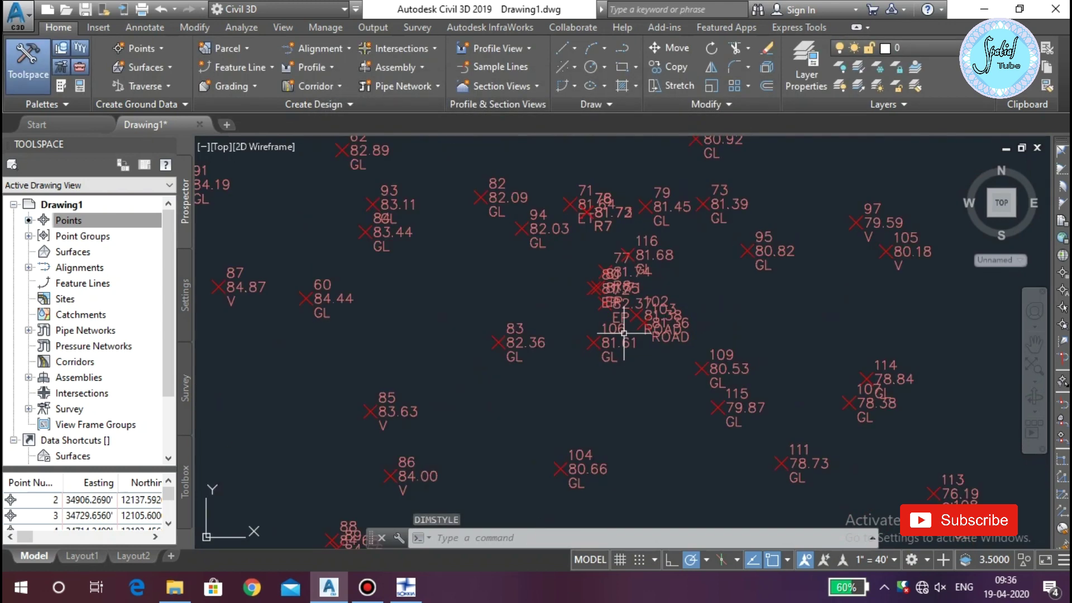
# Toggle xref scales in the annotation scale list and set the scale to 1" = 1"
pyautogui.scroll(1, 710, 367)
pyautogui.click(894, 559)
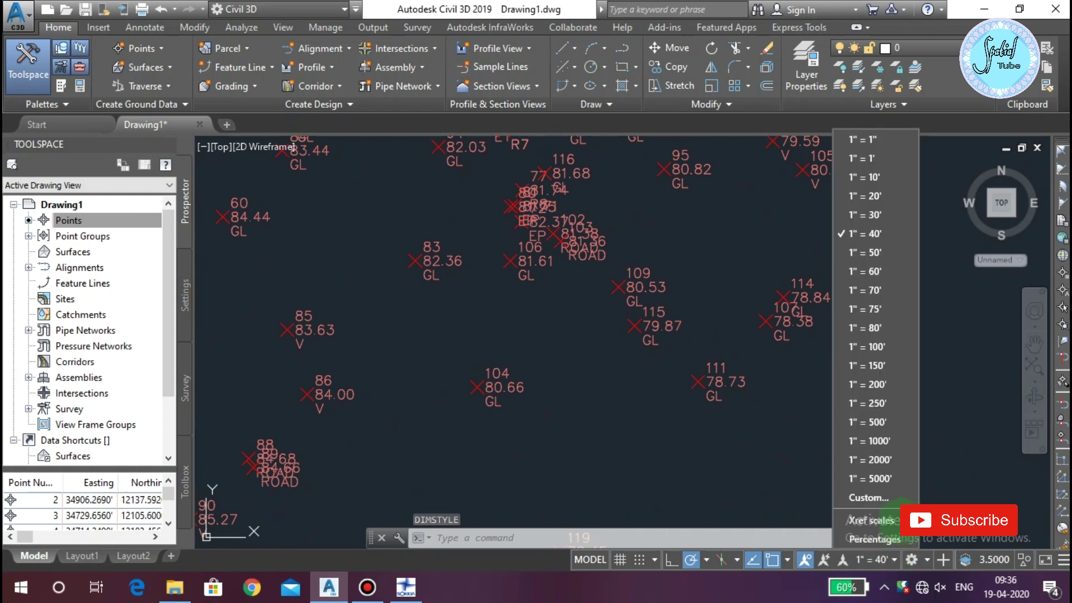
pyautogui.click(878, 521)
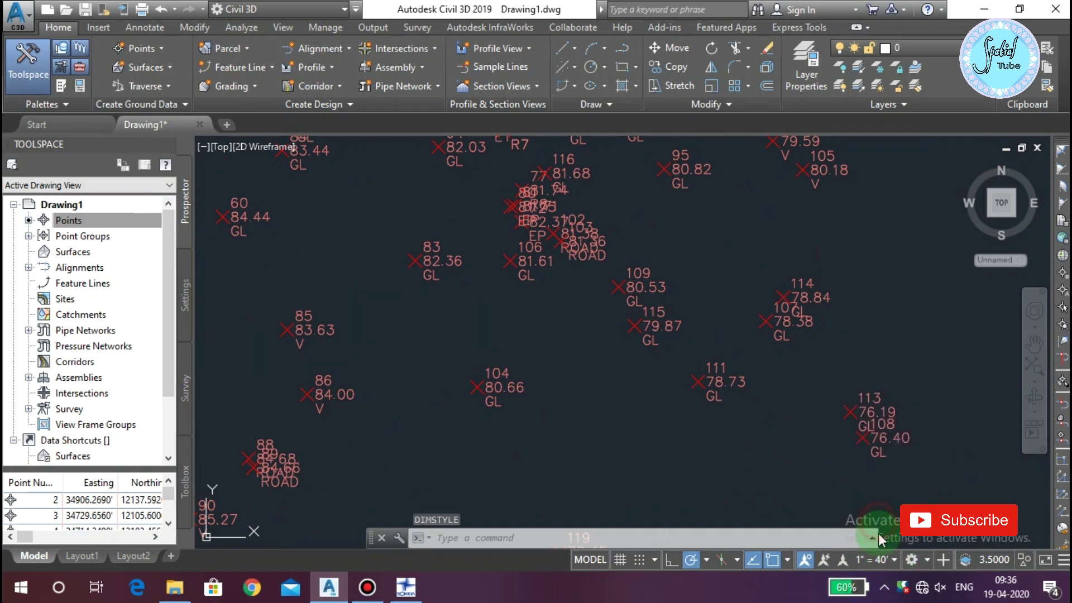
pyautogui.click(883, 561)
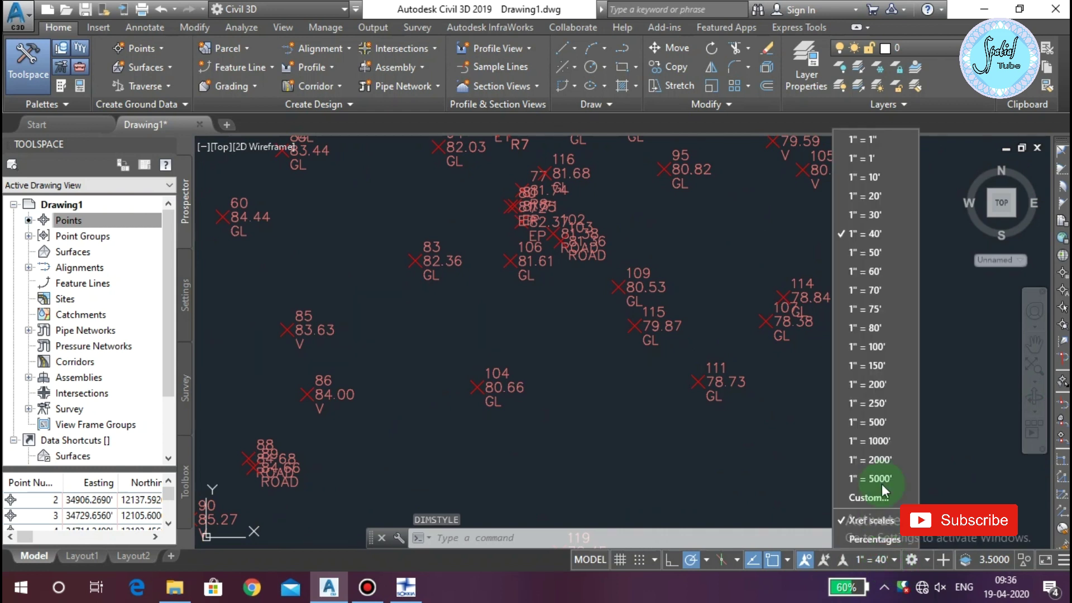
pyautogui.click(869, 140)
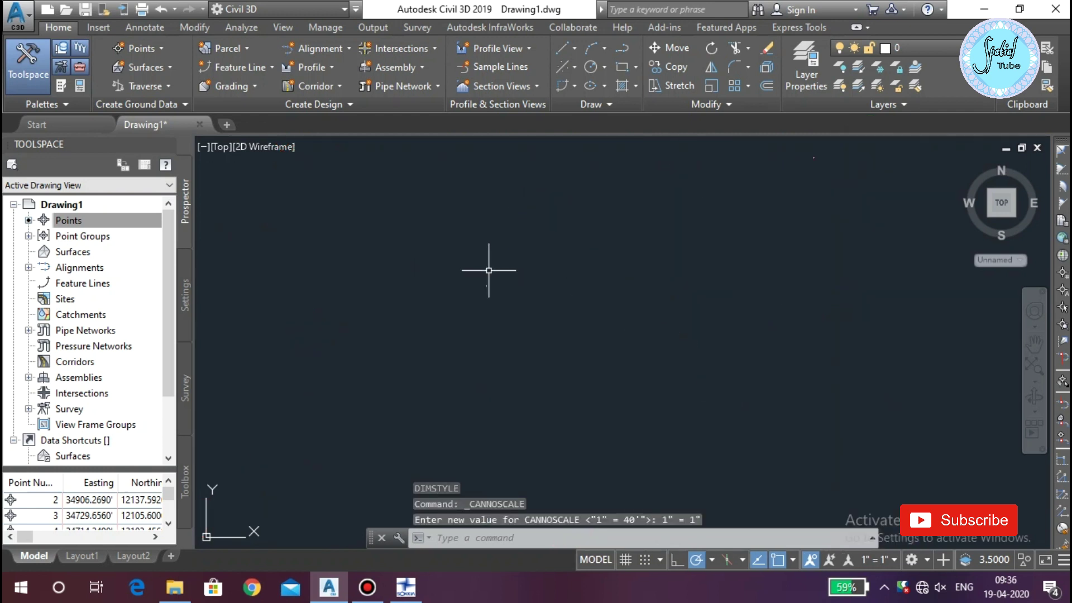
pyautogui.scroll(5, 634, 282)
pyautogui.scroll(-5, 547, 276)
pyautogui.scroll(-3, 566, 306)
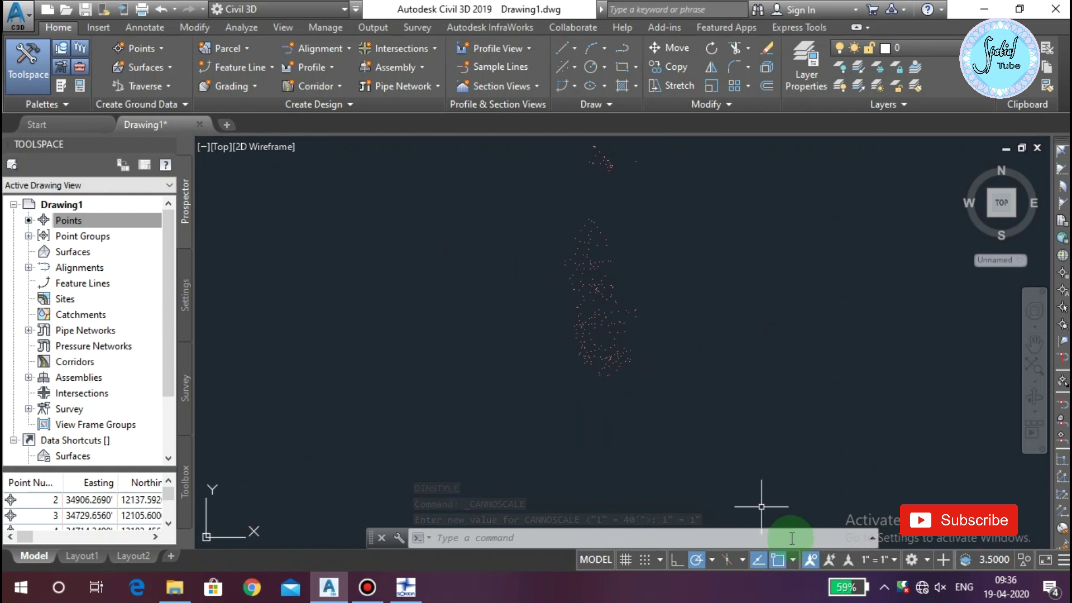
# Try annotation scales 1" = 200' and 1" = 80', settling on 1" = 40'
pyautogui.click(878, 560)
pyautogui.click(893, 424)
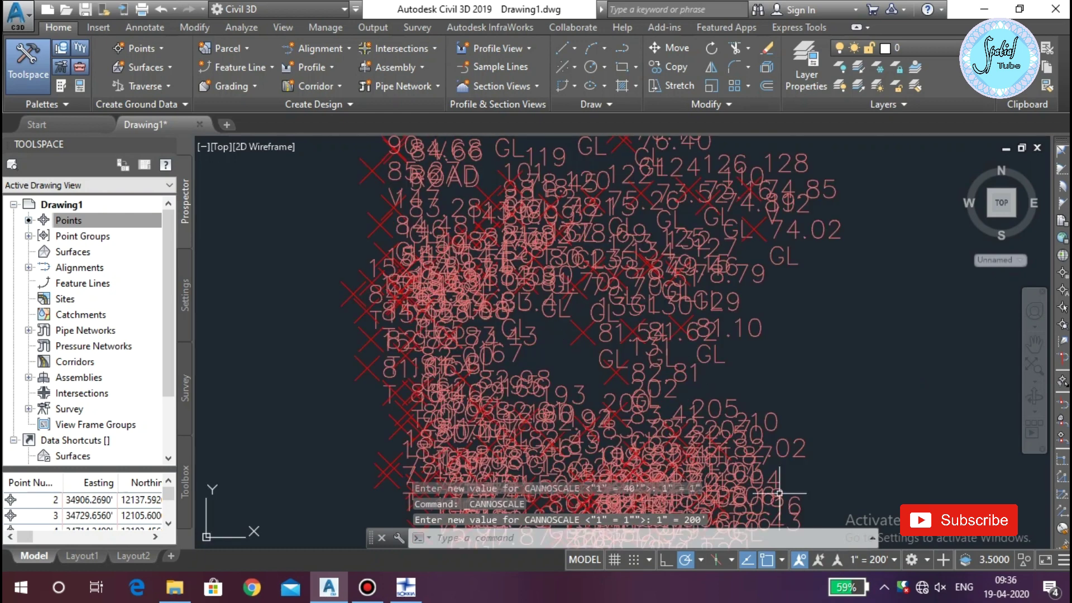
pyautogui.click(868, 560)
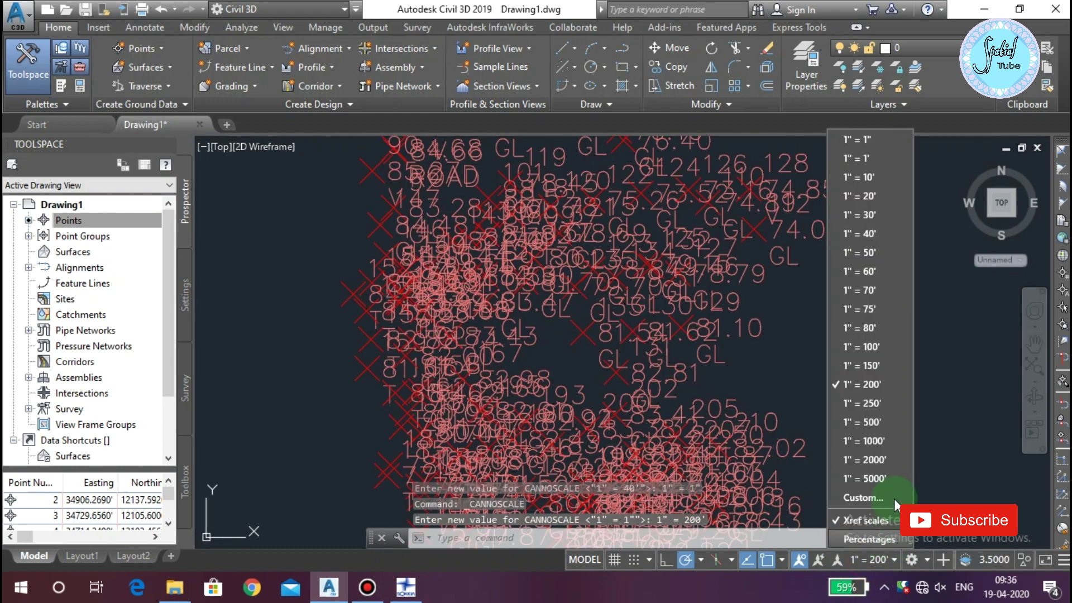
pyautogui.click(868, 352)
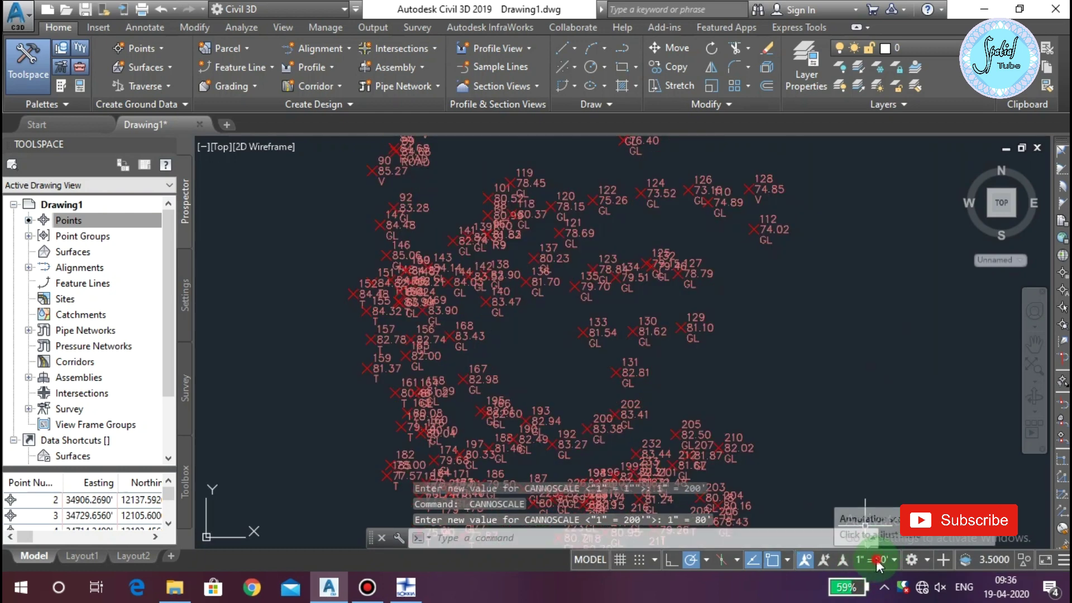
pyautogui.click(876, 558)
pyautogui.click(870, 239)
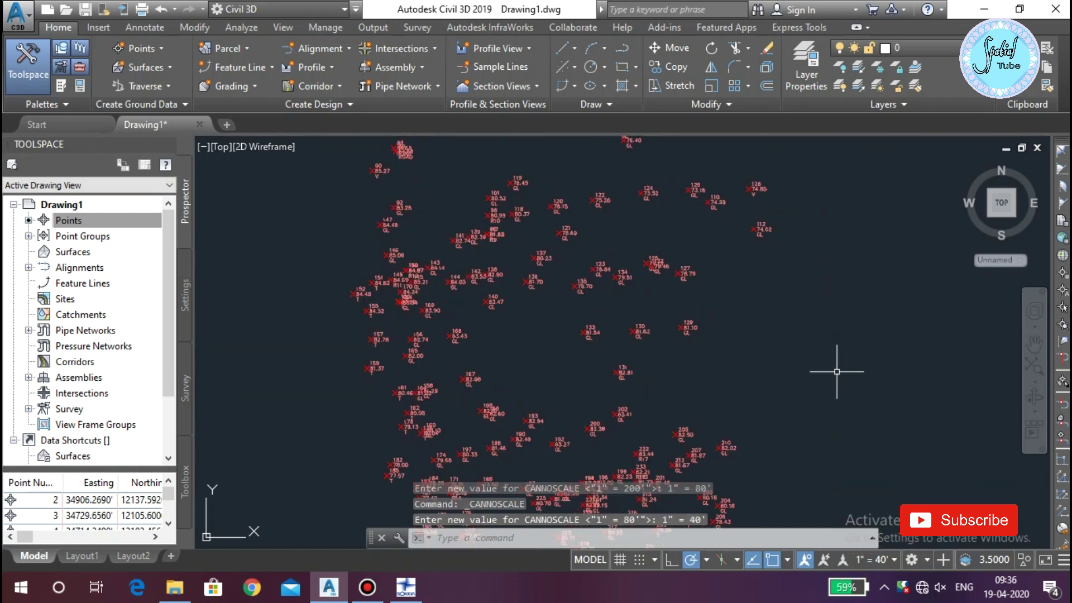
# Pan and zoom out over the survey points at 1" = 40', then select one point
pyautogui.moveTo(691, 393); pyautogui.dragTo(739, 254, button='middle')
pyautogui.moveTo(734, 372); pyautogui.dragTo(739, 335, button='middle')
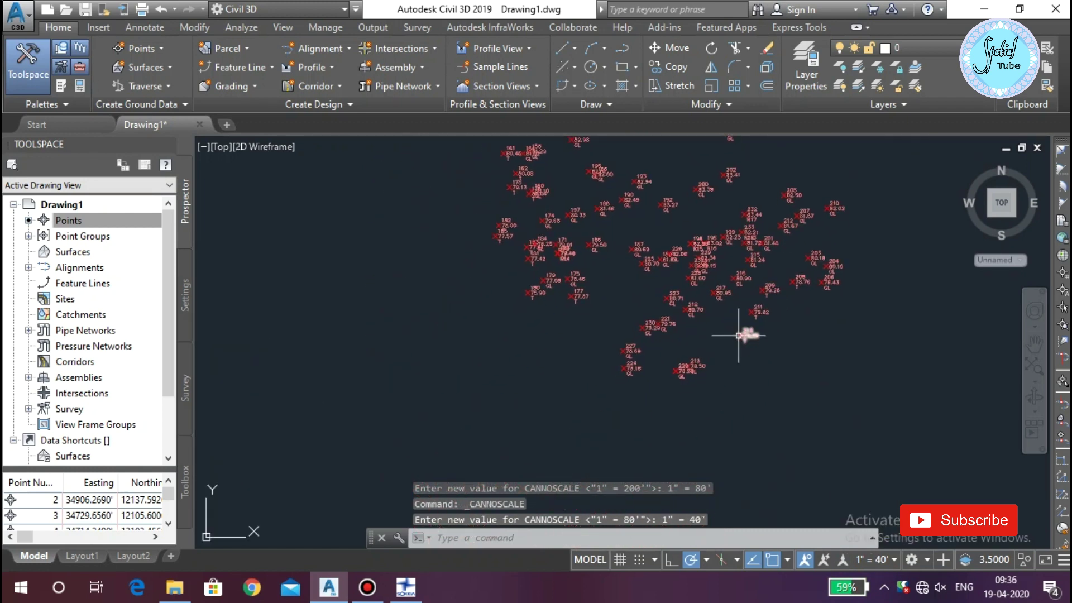
pyautogui.moveTo(617, 395); pyautogui.dragTo(660, 387, button='middle')
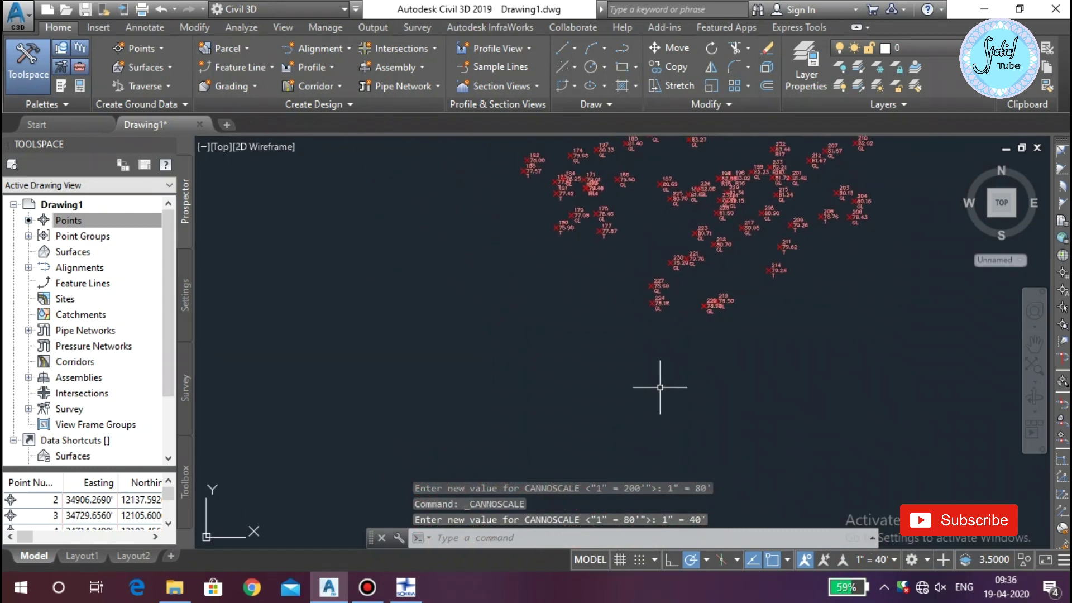
pyautogui.click(894, 560)
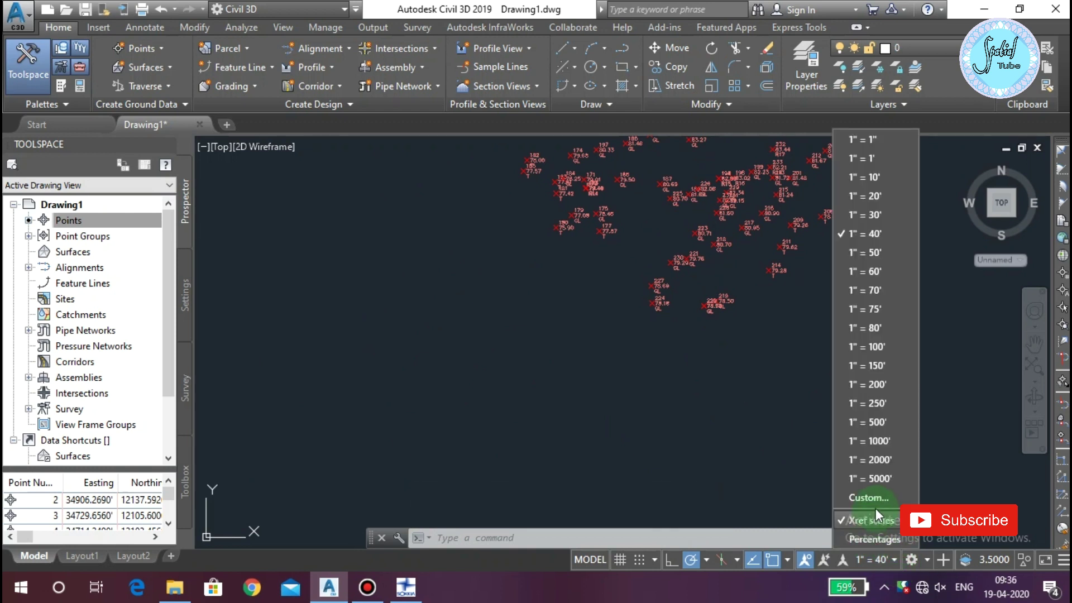
pyautogui.click(772, 464)
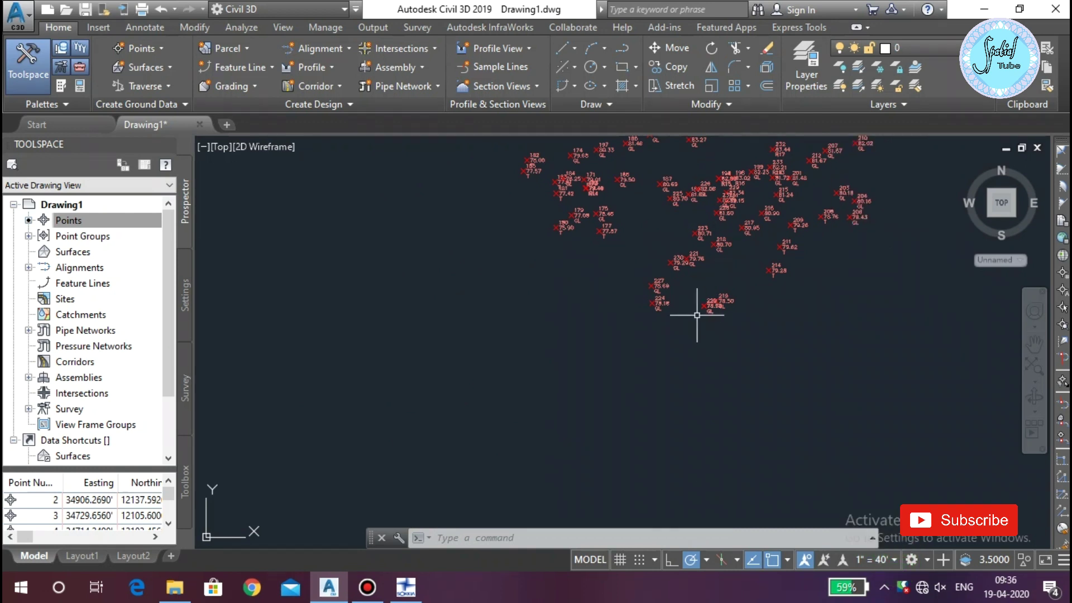
pyautogui.scroll(-3, 697, 314)
pyautogui.moveTo(697, 314); pyautogui.dragTo(651, 382, button='middle')
pyautogui.scroll(2, 650, 383)
pyautogui.scroll(-2, 665, 376)
pyautogui.moveTo(631, 251); pyautogui.dragTo(588, 337, button='middle')
pyautogui.scroll(-2, 588, 337)
pyautogui.scroll(-2, 594, 283)
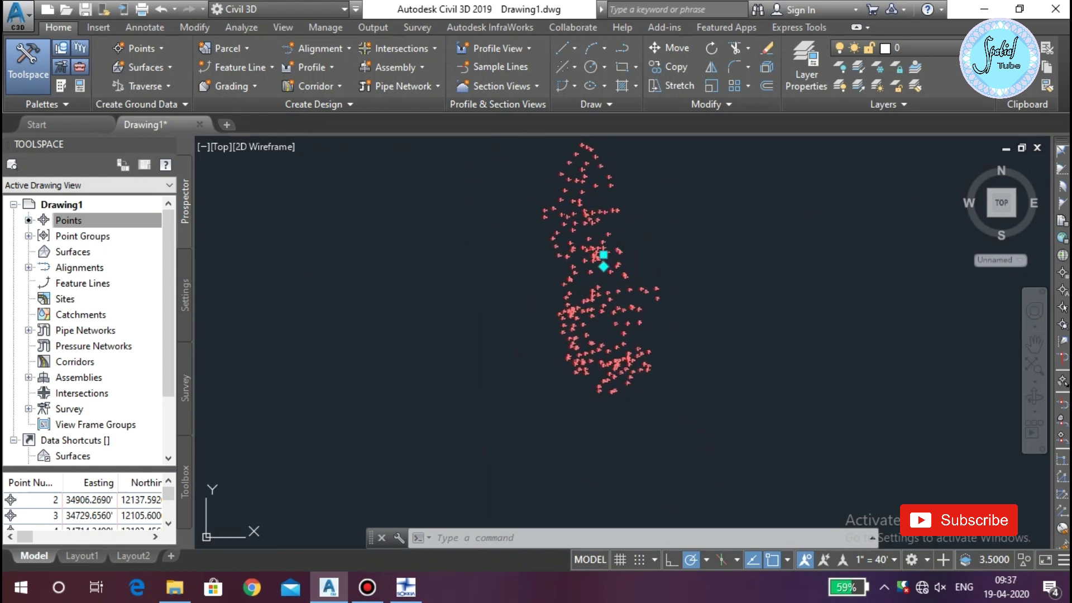
pyautogui.click(603, 267)
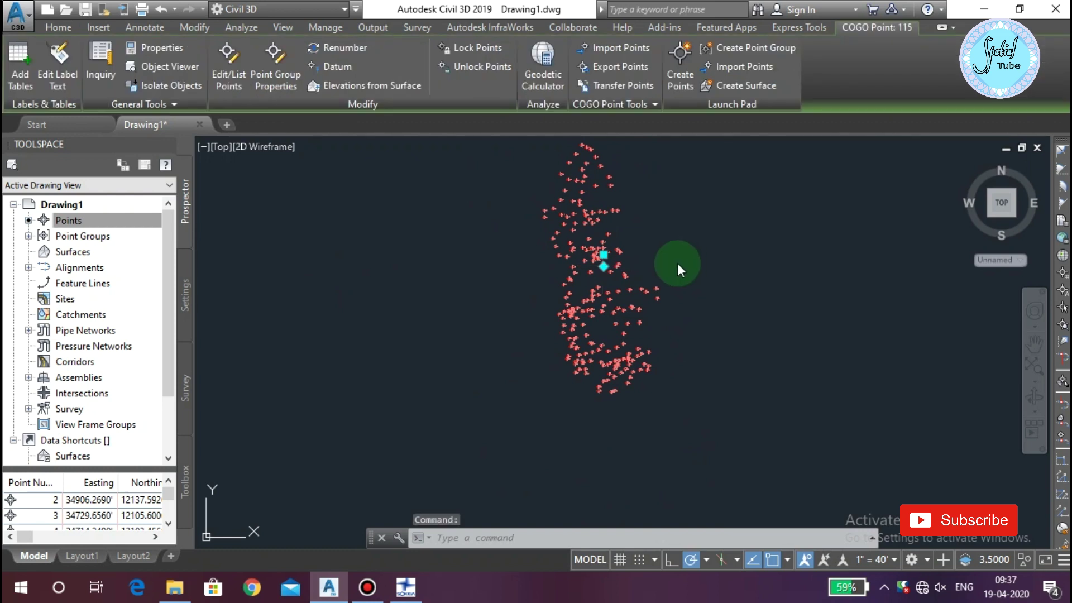
# Open the Point#-Elevation-Description label style's layout from the selected point's group
pyautogui.rightClick(678, 263)
pyautogui.click(735, 314)
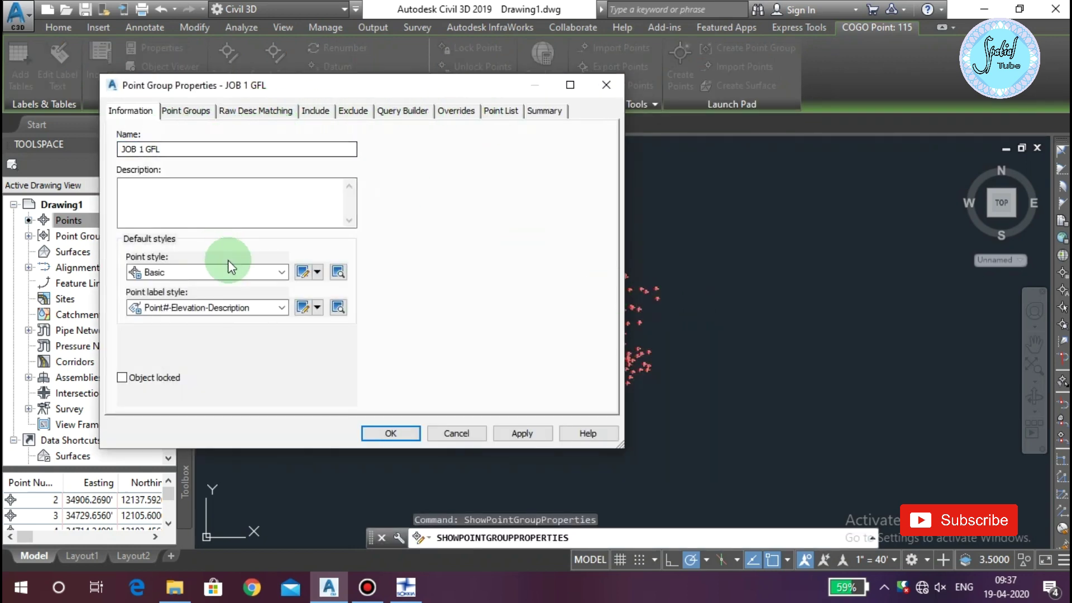
pyautogui.click(299, 306)
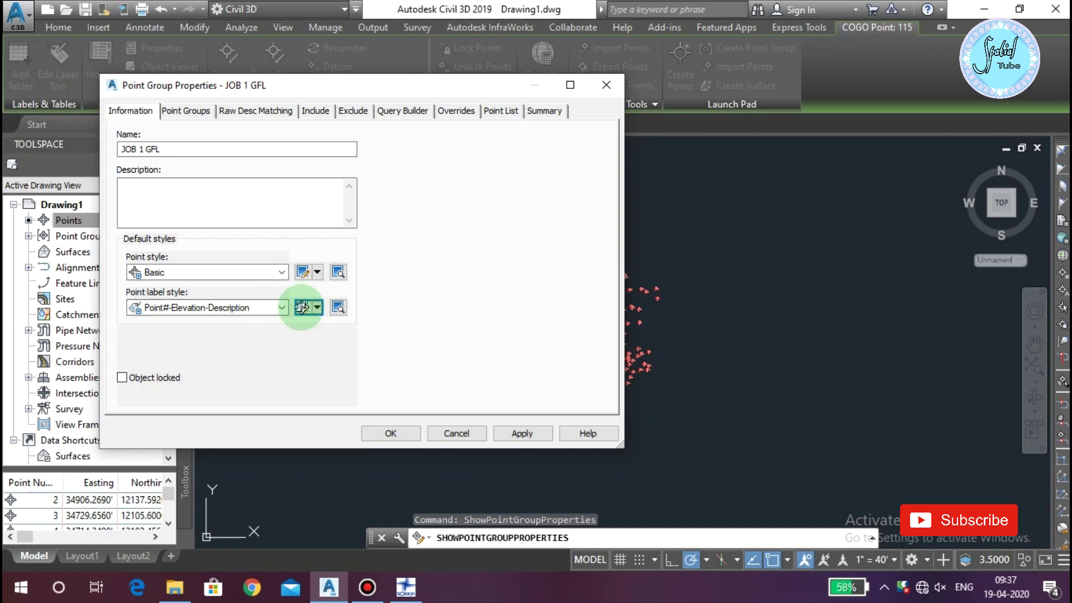
pyautogui.click(303, 307)
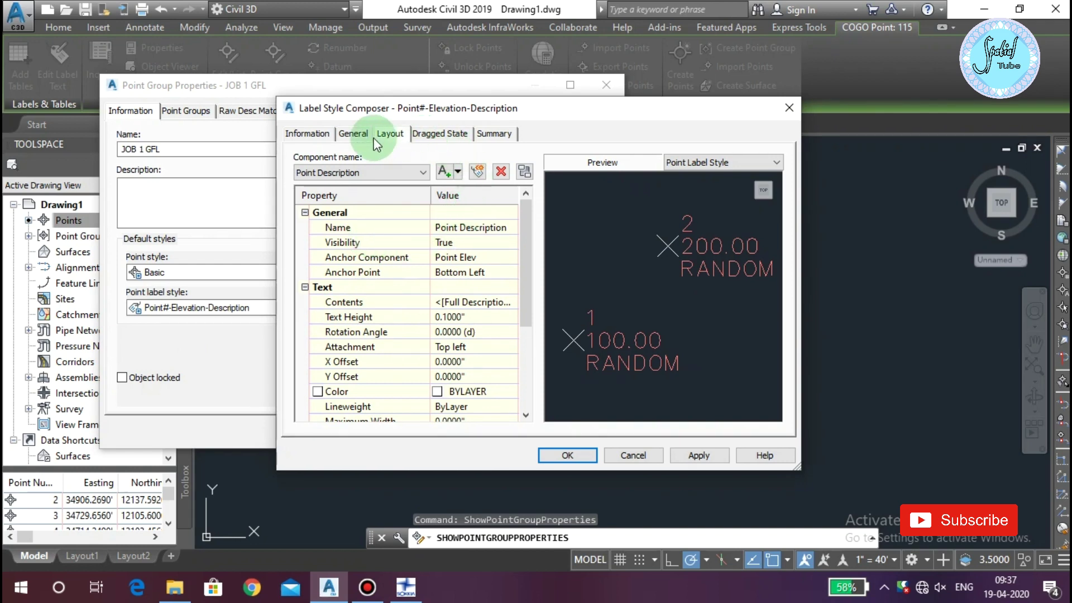
pyautogui.click(357, 134)
pyautogui.click(393, 135)
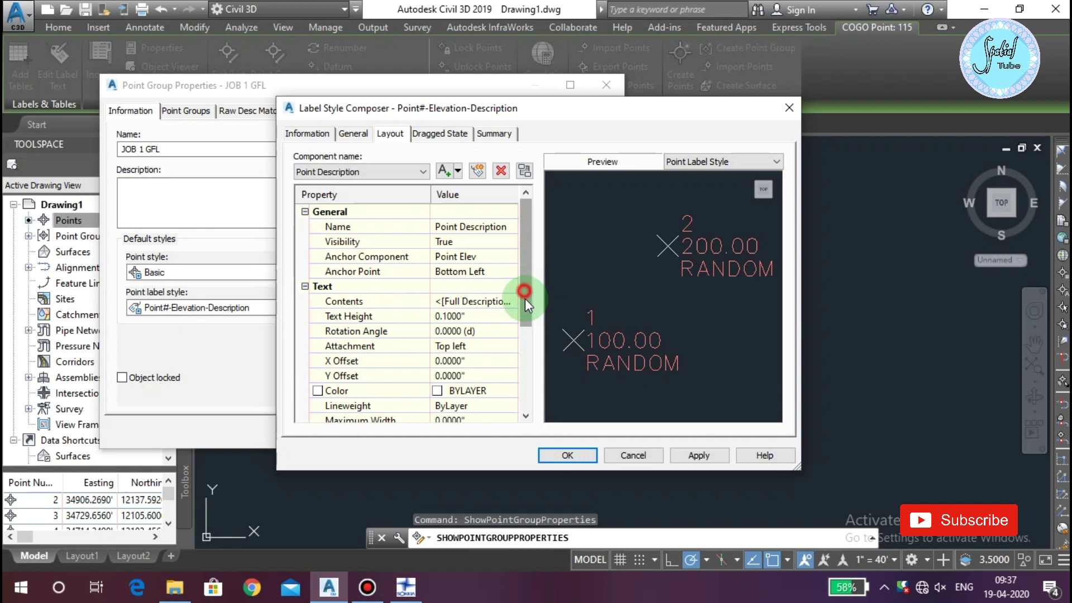
# Set the Point Description text colour to green and apply it to the point group
pyautogui.moveTo(524, 298); pyautogui.dragTo(525, 327)
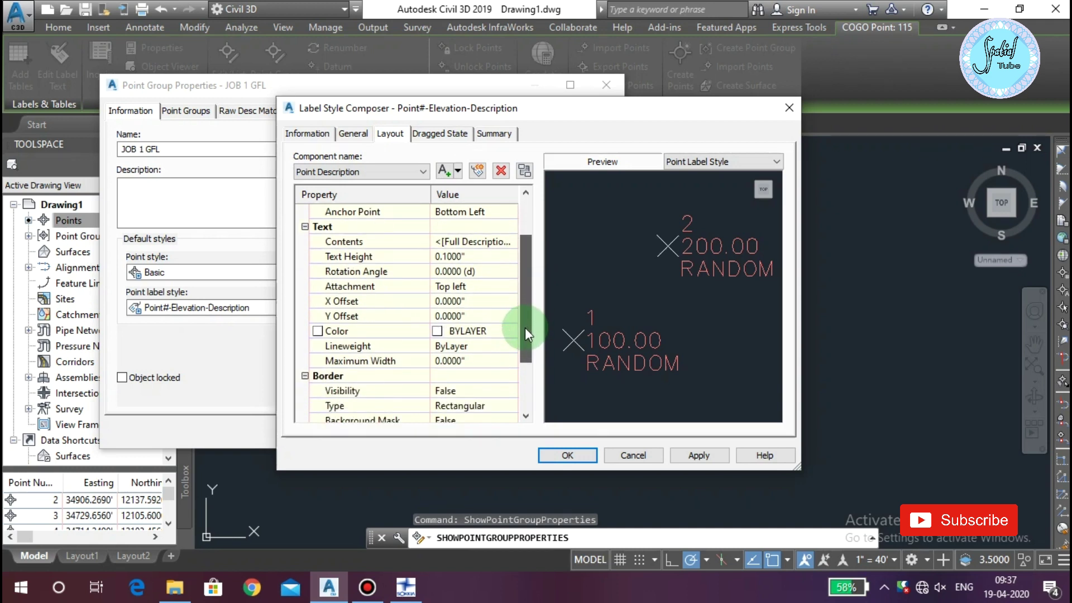
pyautogui.moveTo(524, 327)
pyautogui.mouseDown()
pyautogui.moveTo(525, 344)
pyautogui.moveTo(525, 281)
pyautogui.mouseUp()
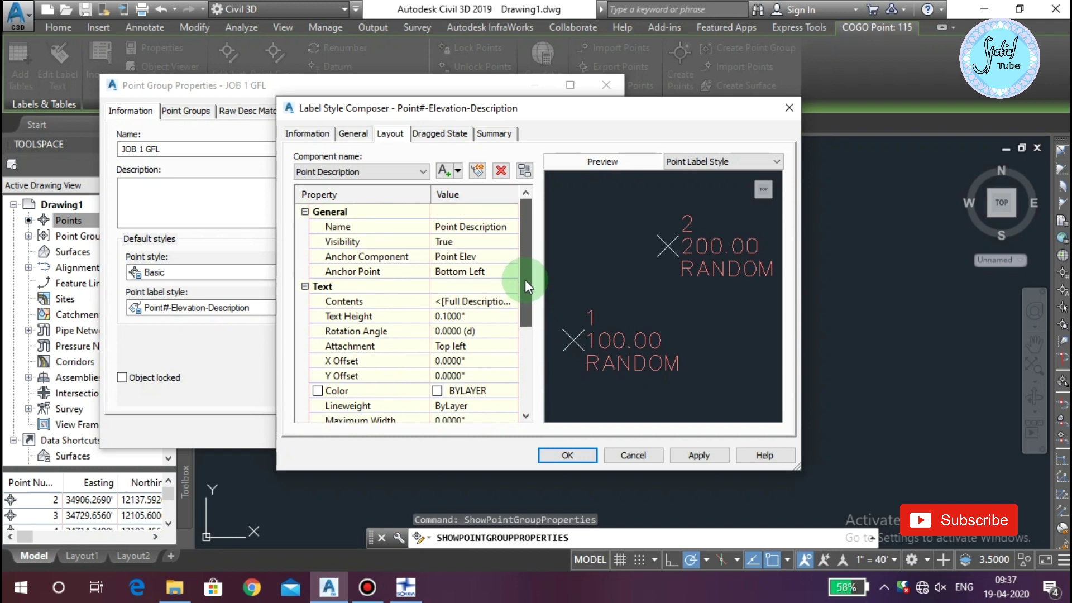
pyautogui.moveTo(524, 280); pyautogui.dragTo(520, 320)
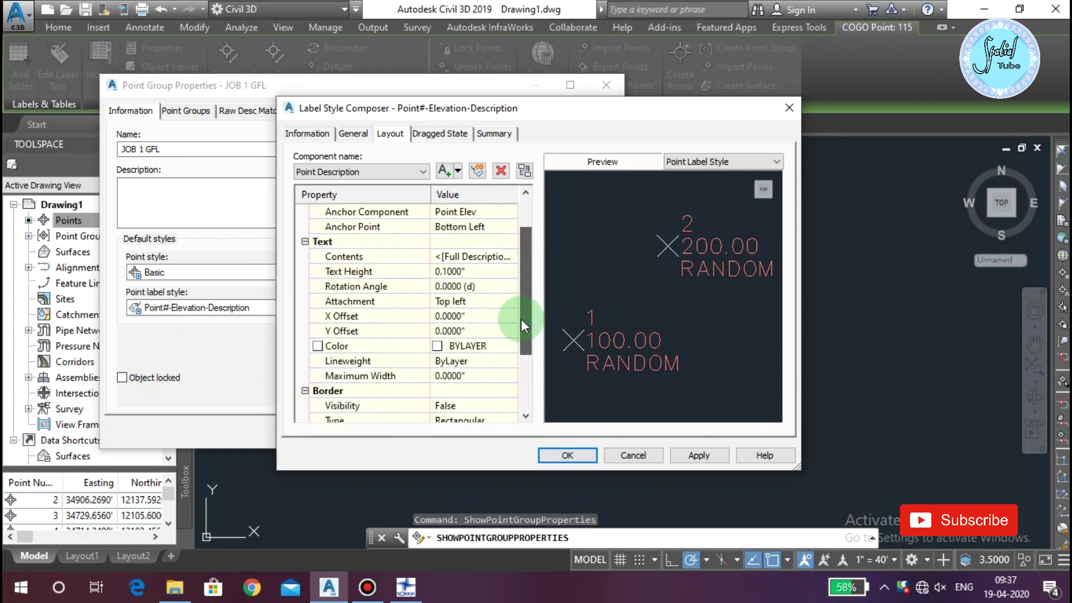
pyautogui.click(474, 345)
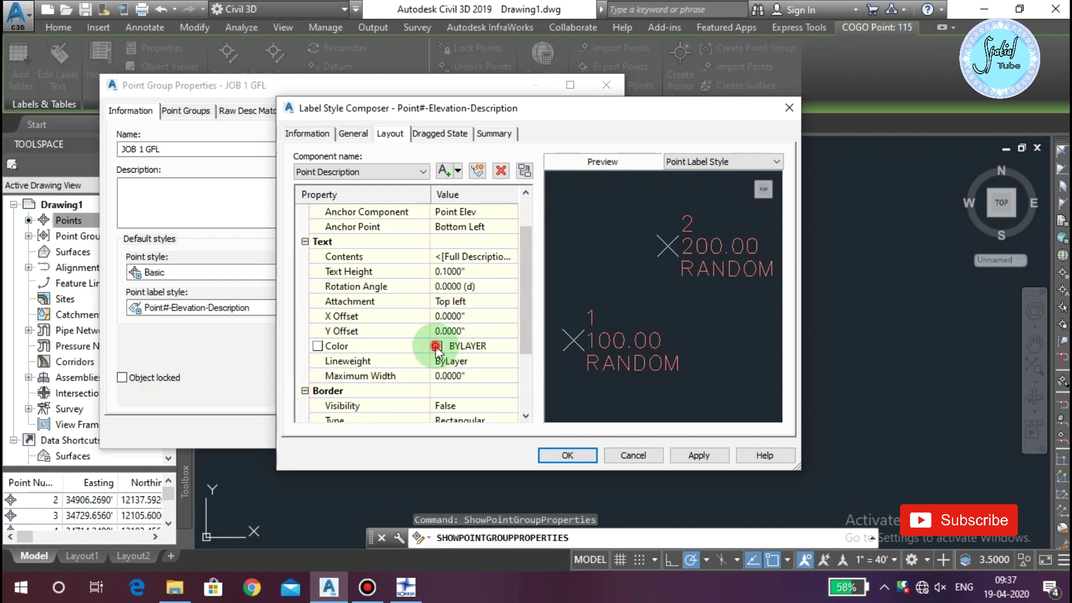
pyautogui.click(515, 346)
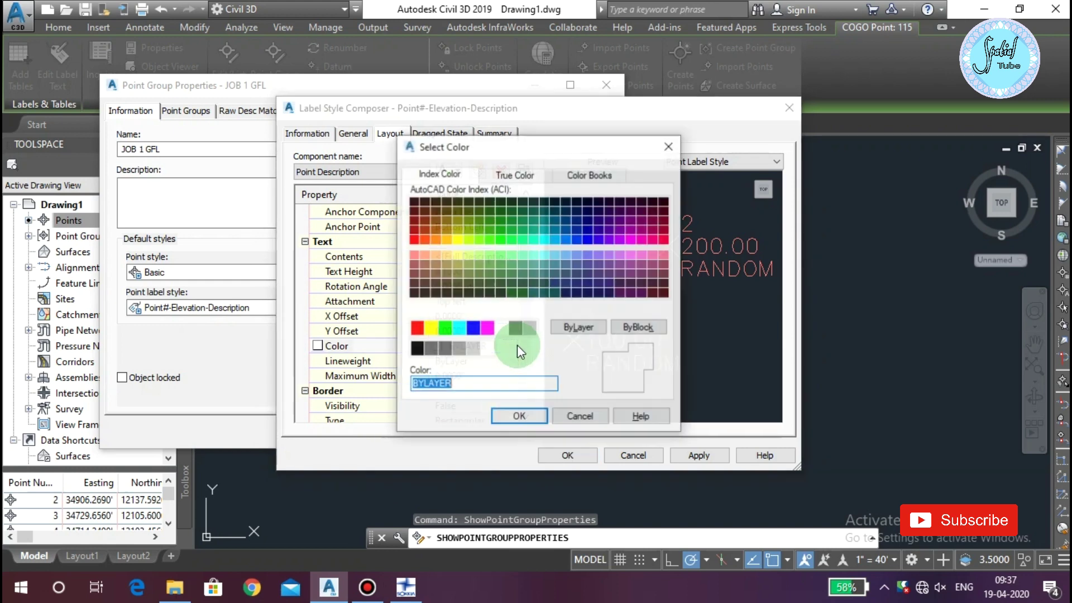
pyautogui.click(445, 328)
pyautogui.click(511, 415)
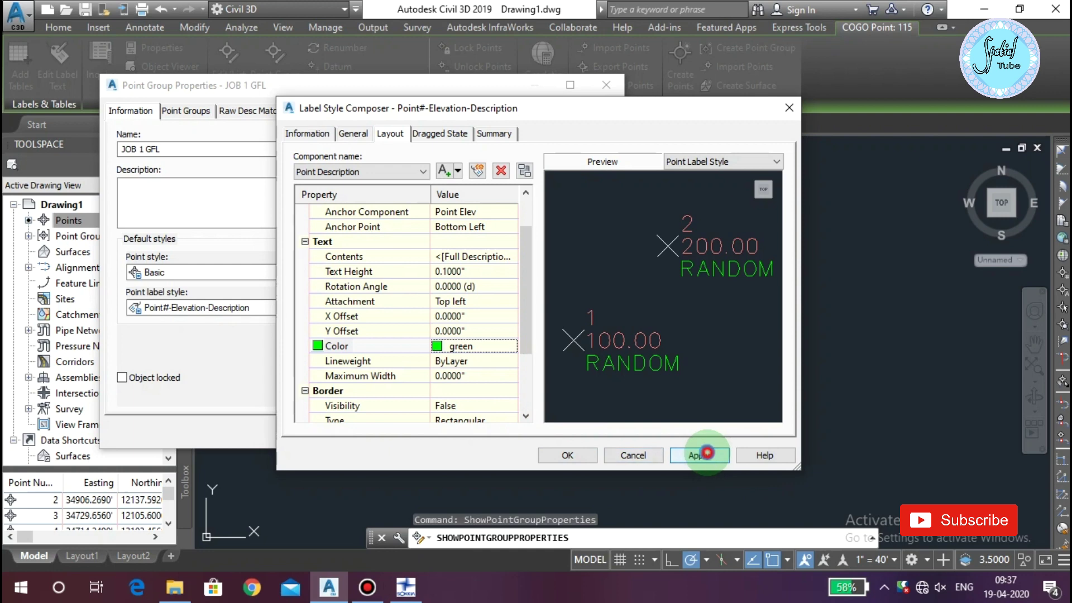
pyautogui.click(700, 455)
pyautogui.click(567, 455)
pyautogui.click(514, 435)
pyautogui.click(391, 433)
pyautogui.scroll(3, 614, 374)
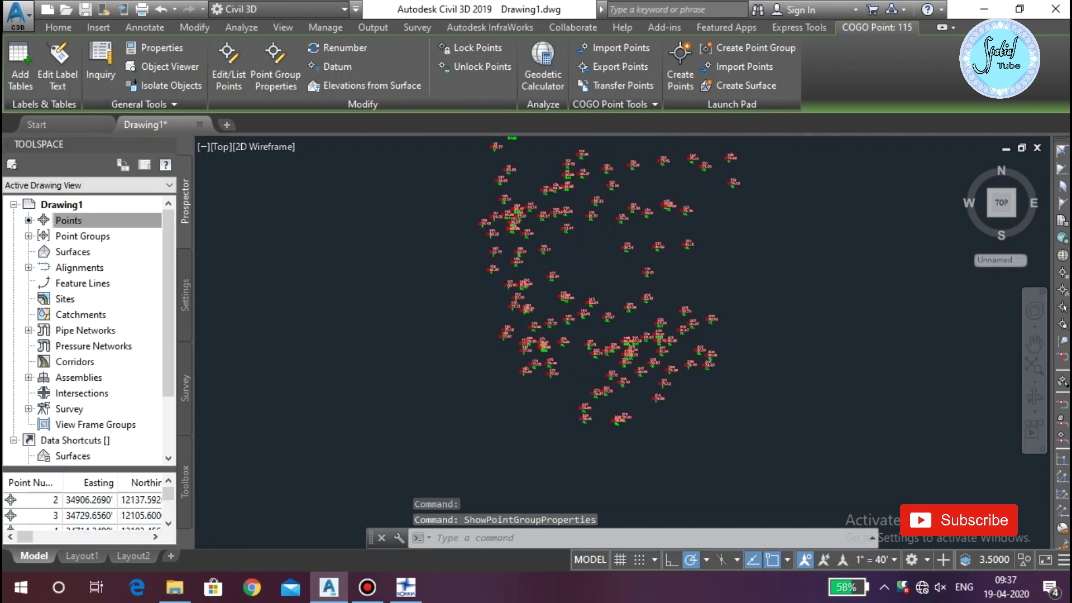
pyautogui.press('Escape')
pyautogui.scroll(5, 630, 363)
pyautogui.moveTo(610, 394)
pyautogui.mouseDown(button='middle')
pyautogui.moveTo(562, 383)
pyautogui.moveTo(629, 311)
pyautogui.mouseUp(button='middle')
pyautogui.moveTo(443, 417); pyautogui.dragTo(647, 271, button='middle')
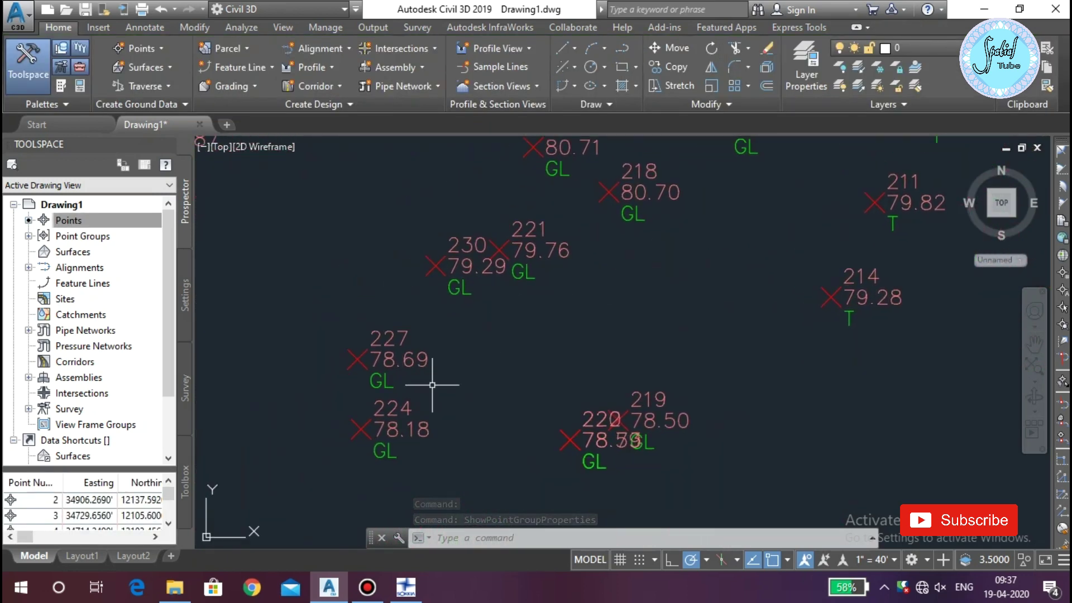
pyautogui.scroll(2, 516, 290)
pyautogui.scroll(-8, 516, 289)
pyautogui.moveTo(608, 270)
pyautogui.keyDown('shift'); pyautogui.mouseDown(button='middle')
pyautogui.moveTo(576, 289)
pyautogui.moveTo(557, 422)
pyautogui.moveTo(593, 402)
pyautogui.mouseUp(button='middle'); pyautogui.keyUp('shift')
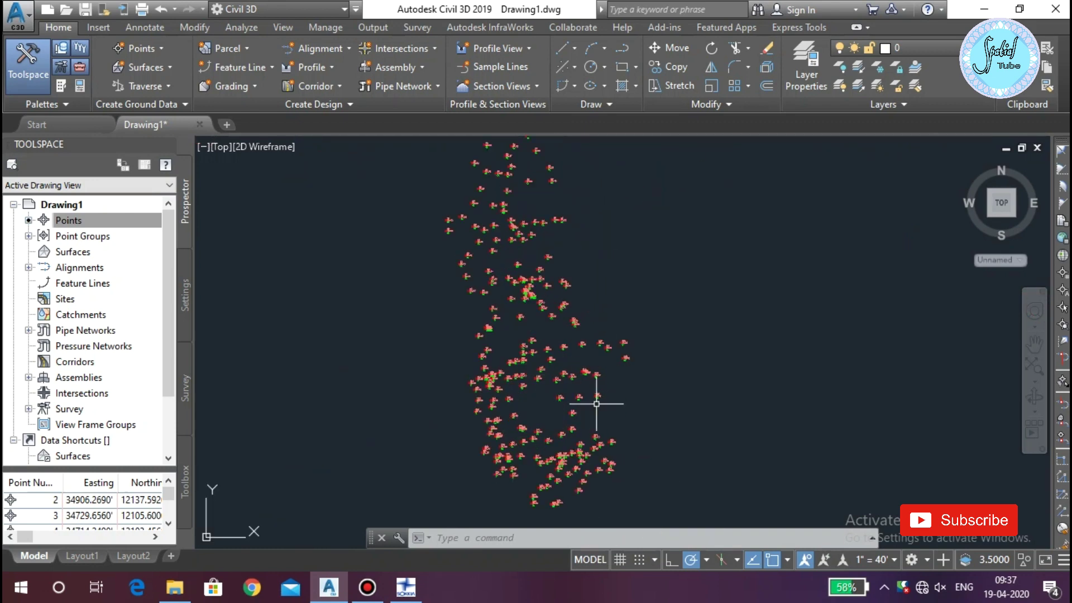